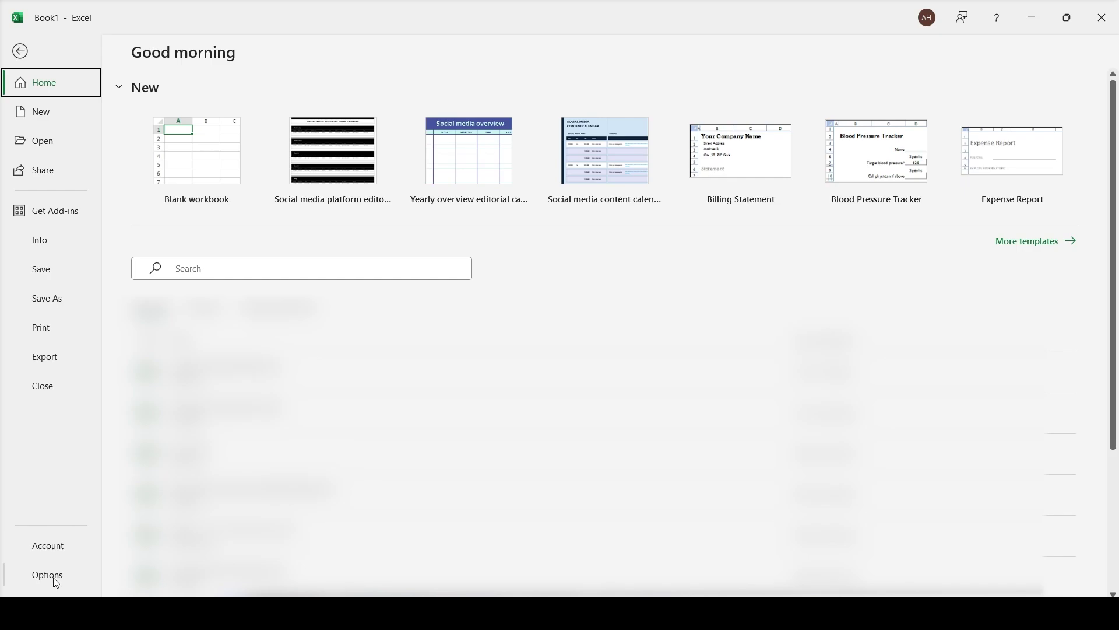
Make sure Show formula bar is enabled in the advanced display options and apply the settings
left_click(52, 577)
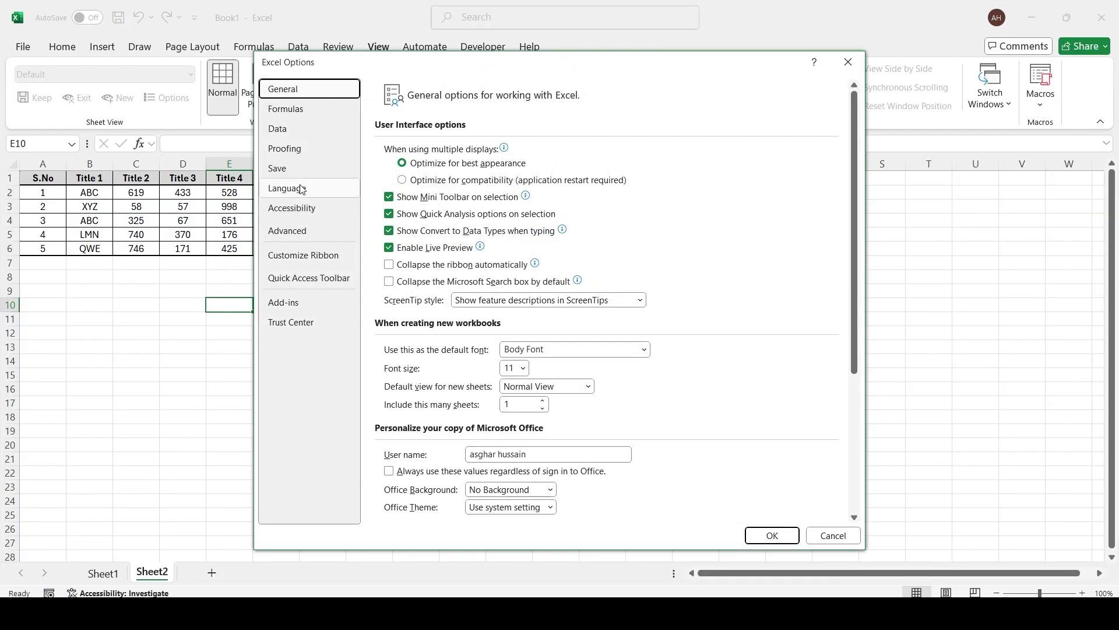
left_click(295, 233)
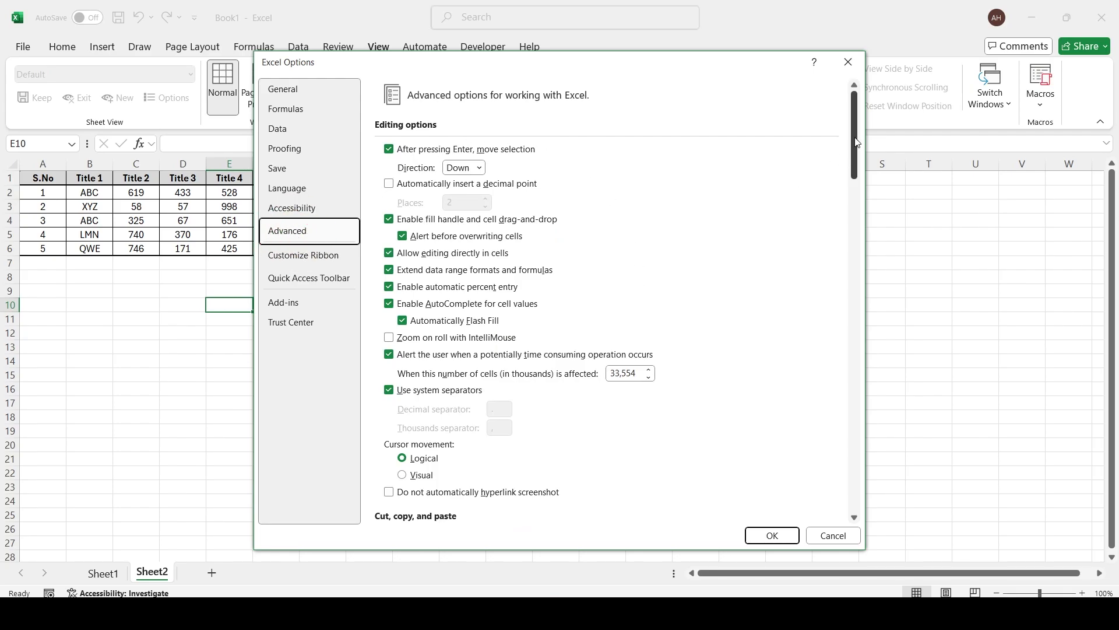
left_click_drag(855, 142, 856, 296)
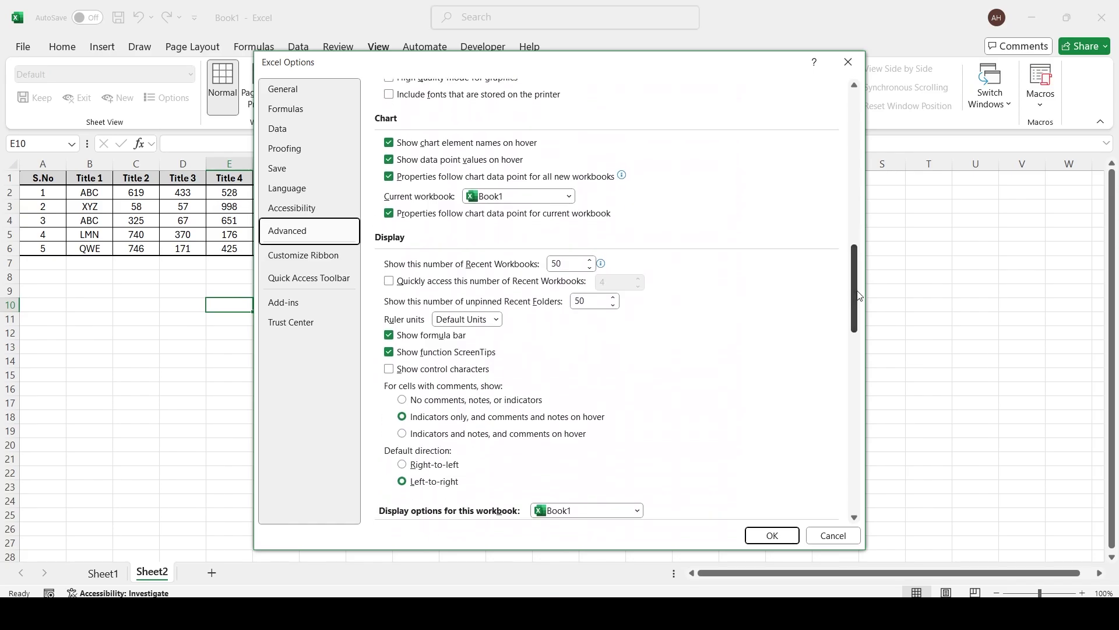
left_click(430, 335)
left_click(390, 334)
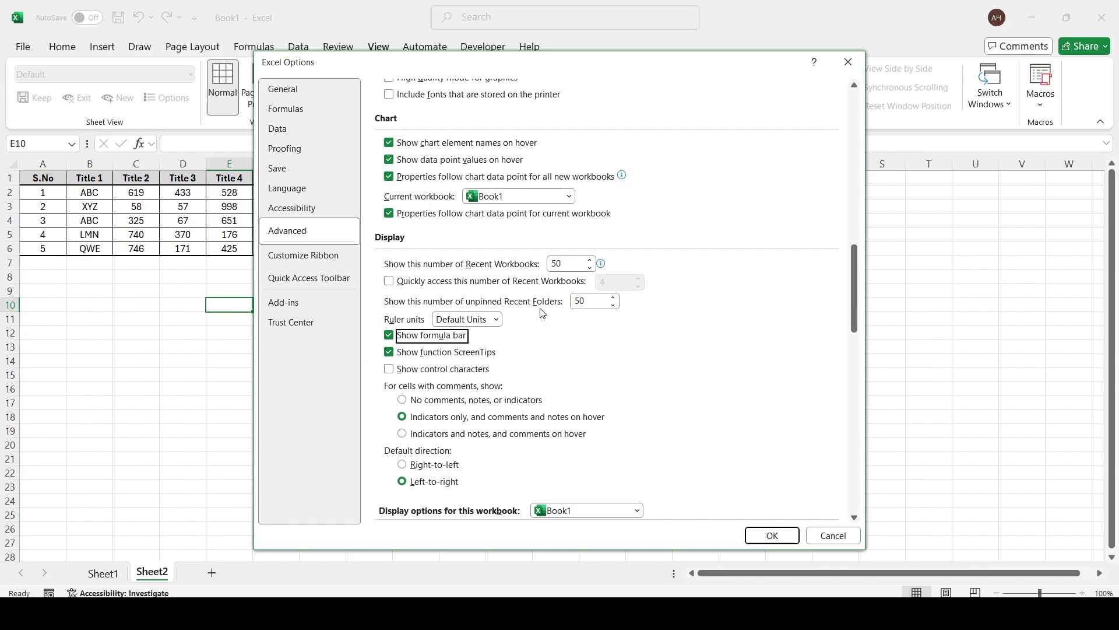
left_click(773, 535)
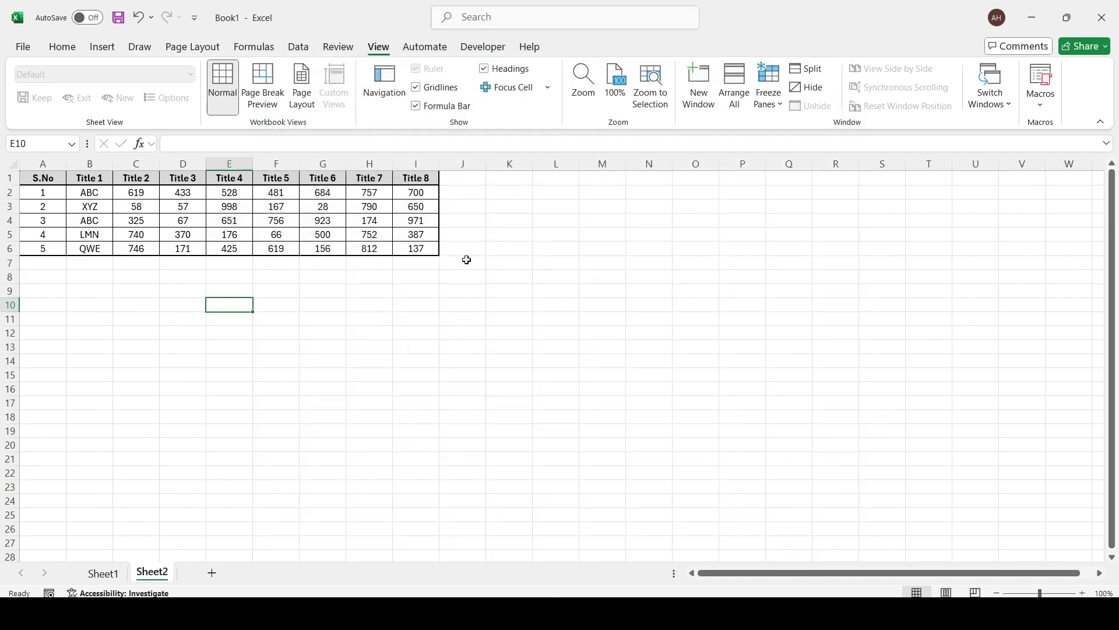
Jump to cell C9 by entering its reference, and move the selection on to C10 and D16
left_click(62, 47)
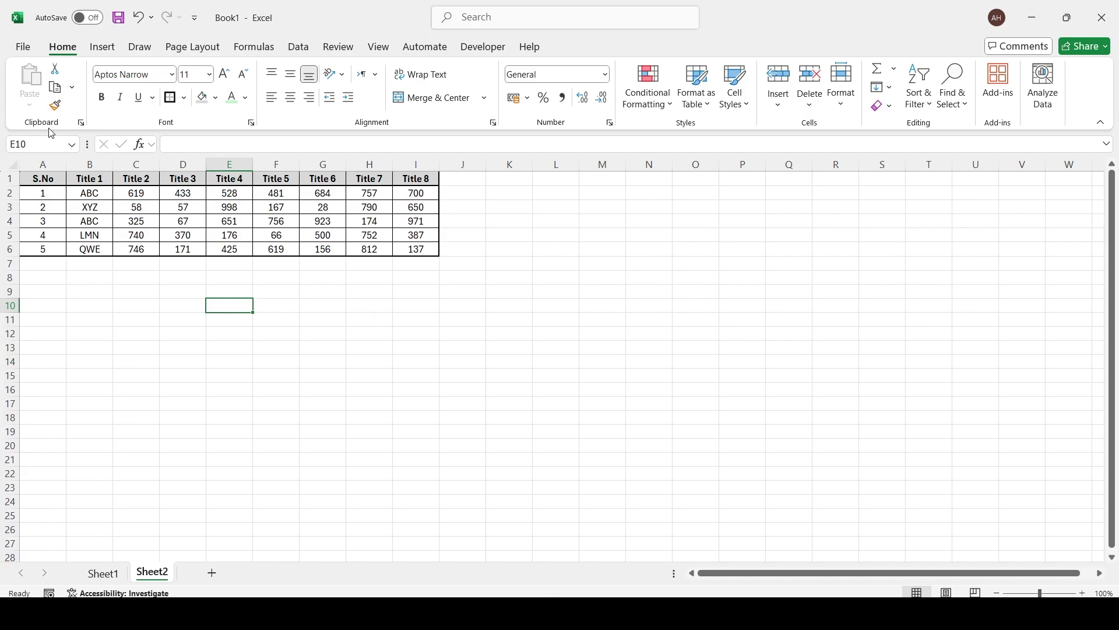
left_click(51, 146)
type("C9")
key("Return")
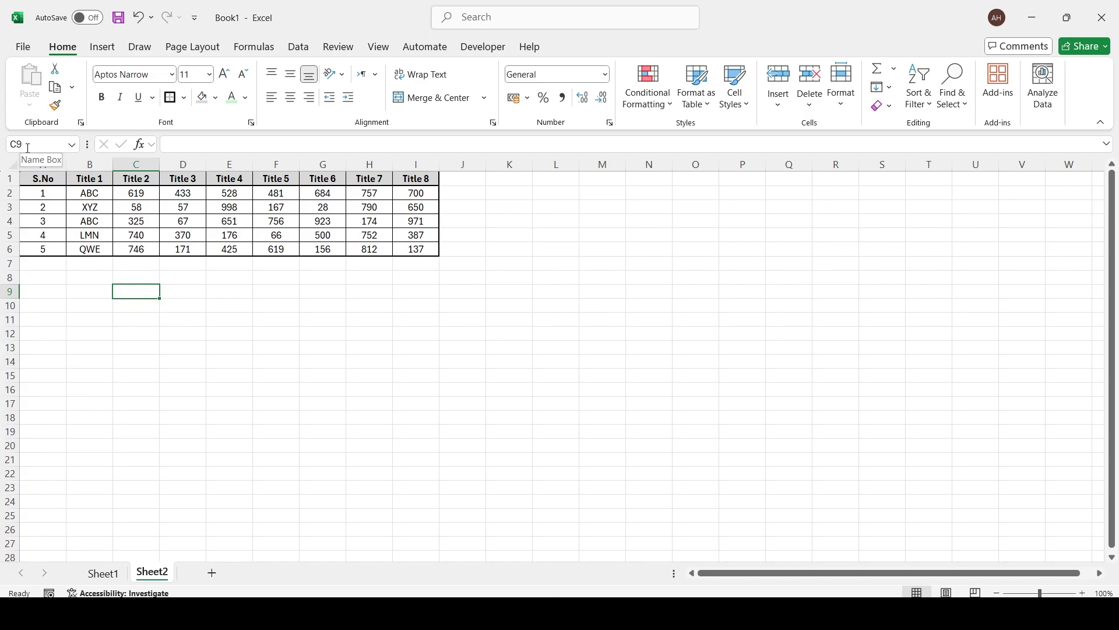
key("Down")
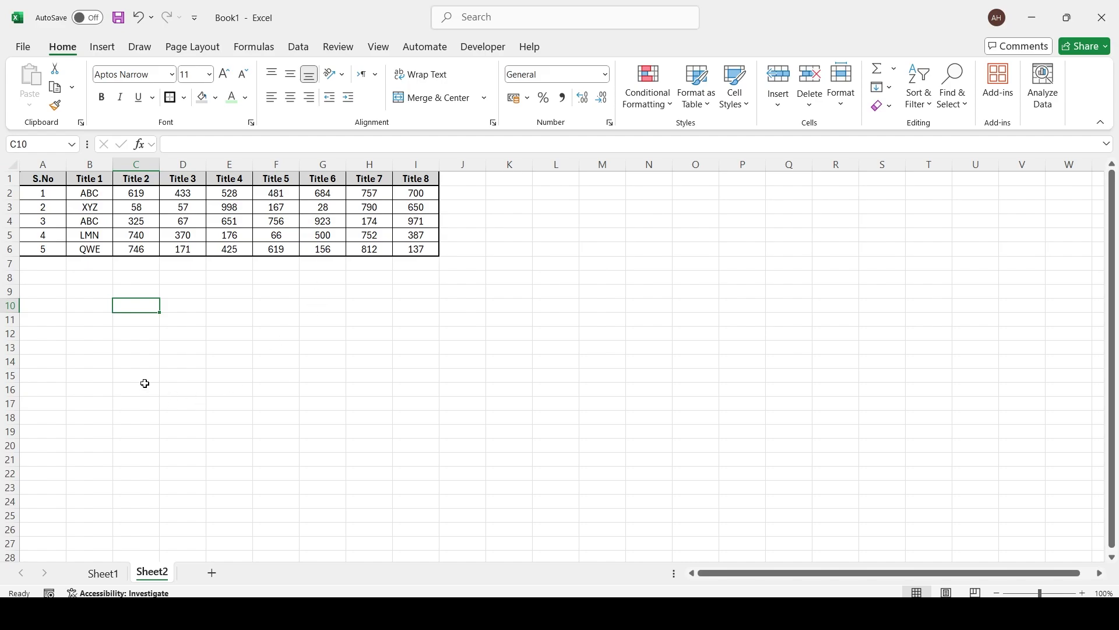
left_click(183, 387)
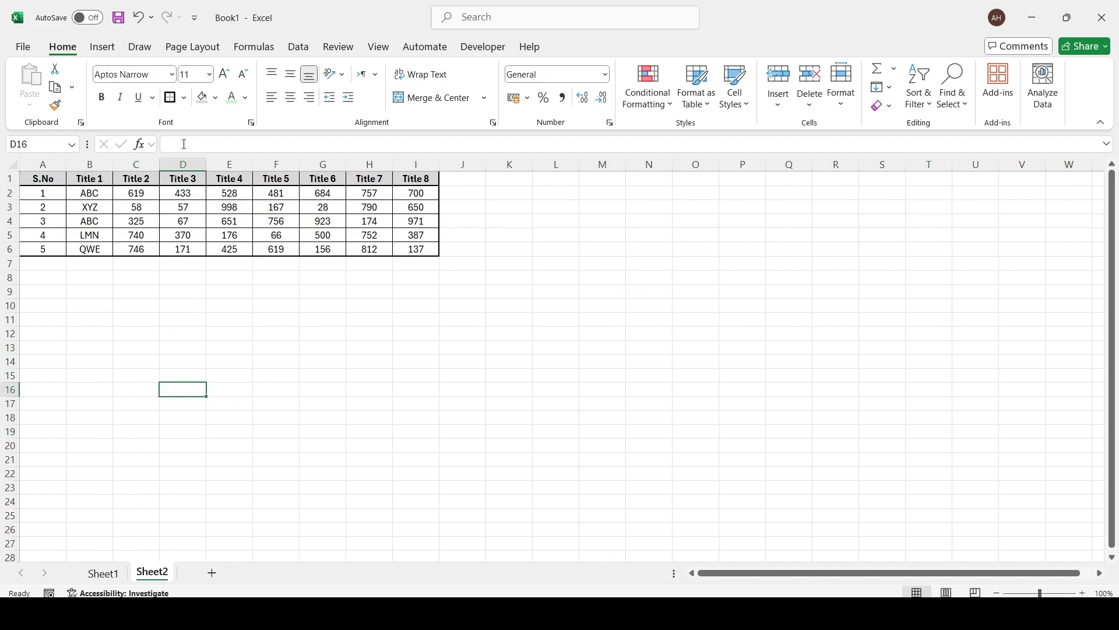
Select the Title 3 column range D1:D6 and name it Col_4
left_click(180, 181)
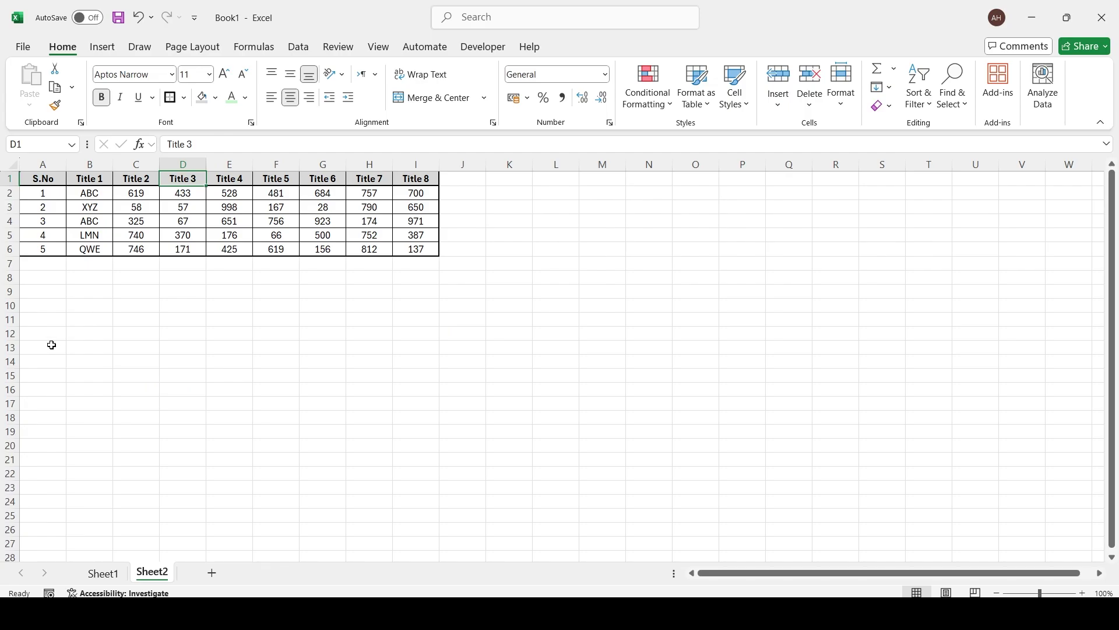
key("ctrl+shift+Down")
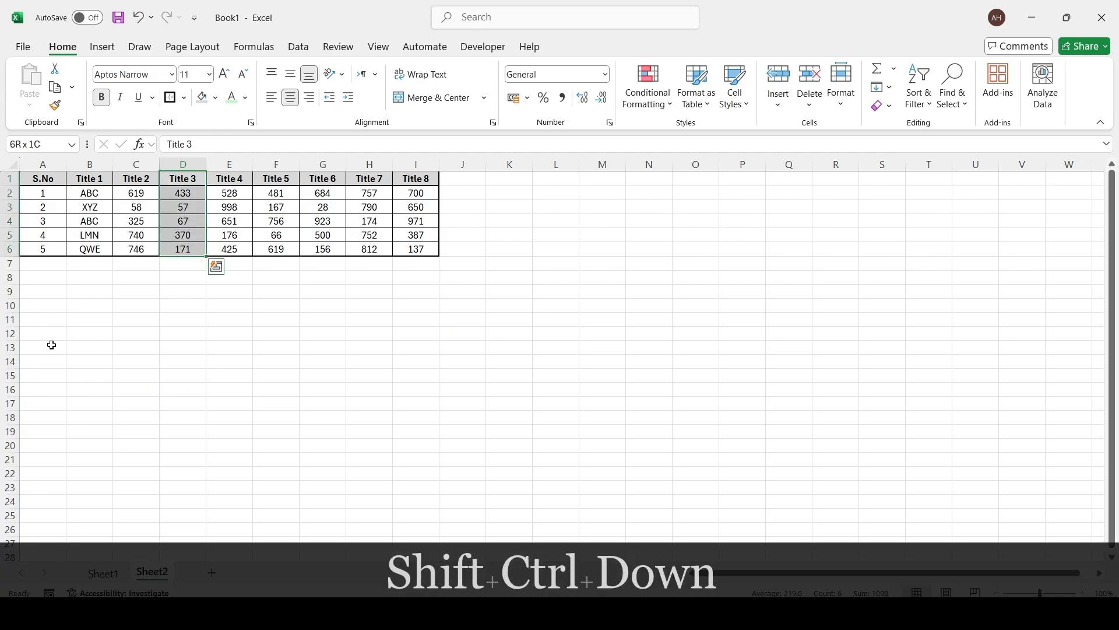
left_click(50, 140)
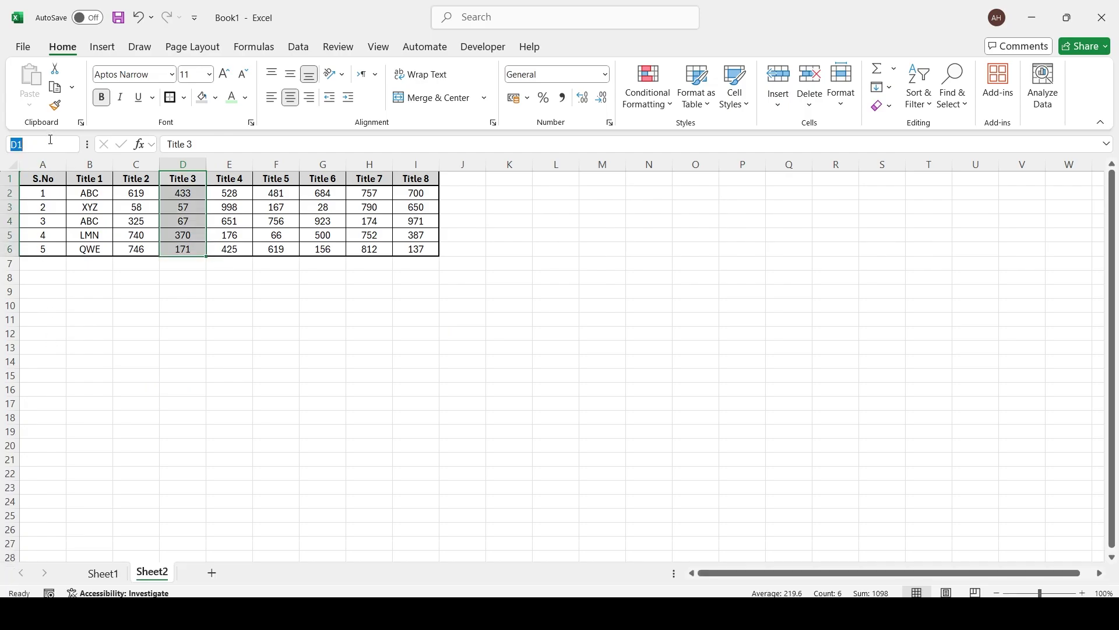
type("C")
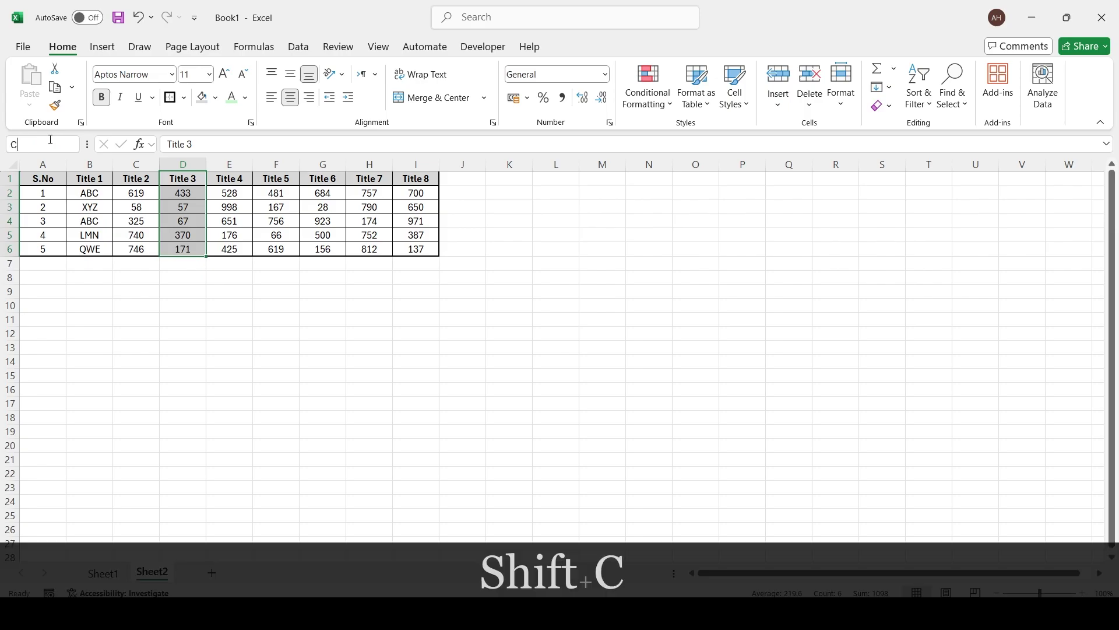
type("ol_")
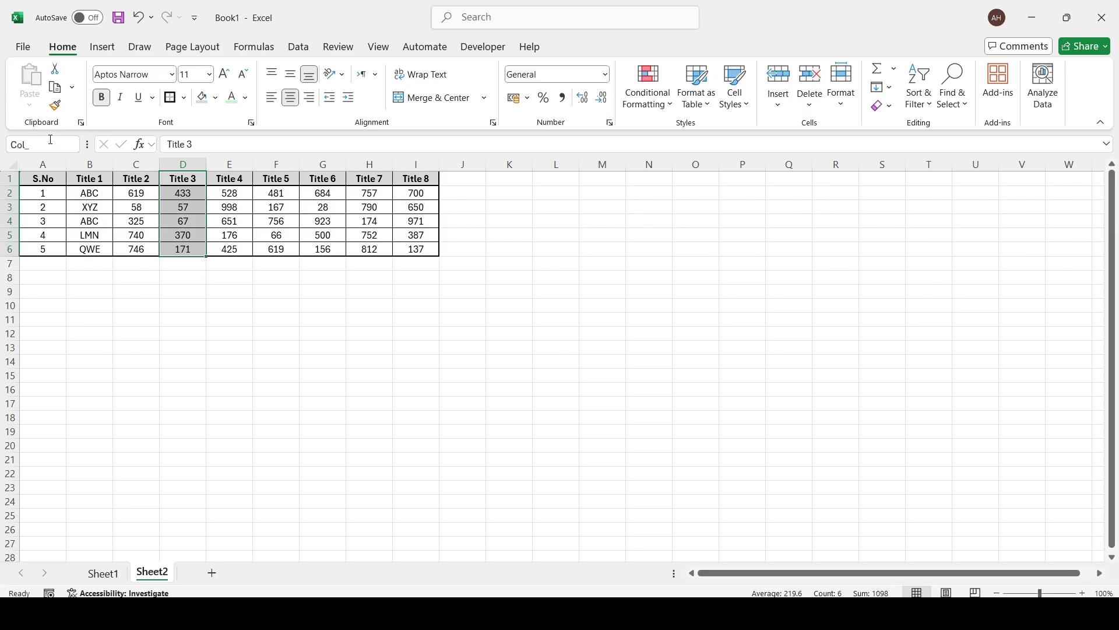
type("4")
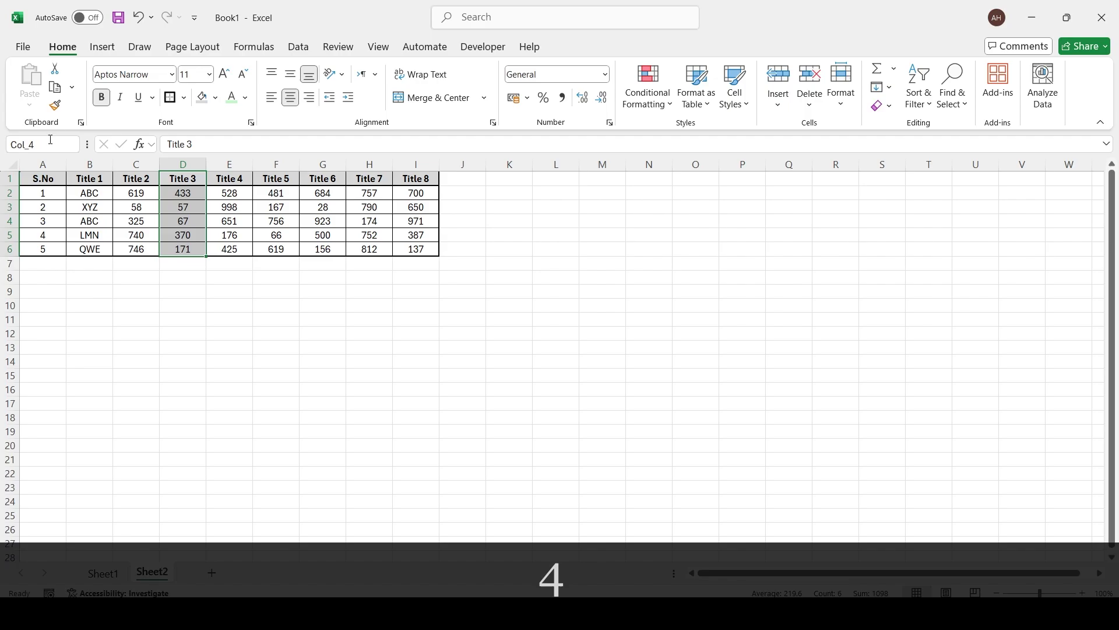
key("Return")
Move down to cell D11 and go to the named range Col_4 from the list of defined names
key("Down")
key("Down")
key("Down")
key("Down")
key("Down")
key("Down")
key("Down")
key("Down")
key("Down")
key("Down")
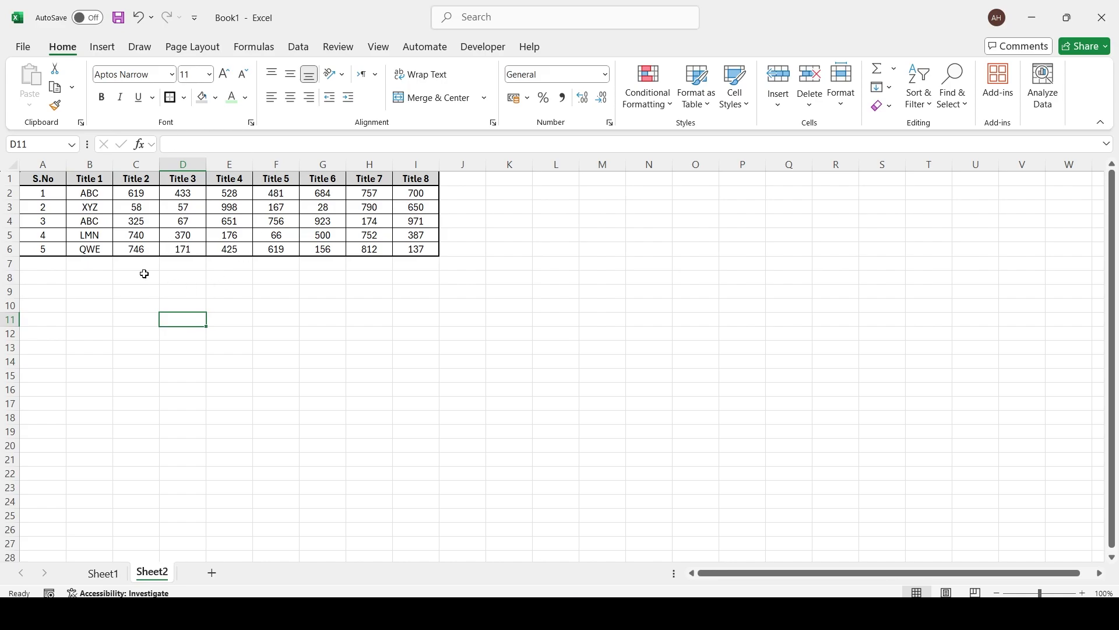
left_click(72, 144)
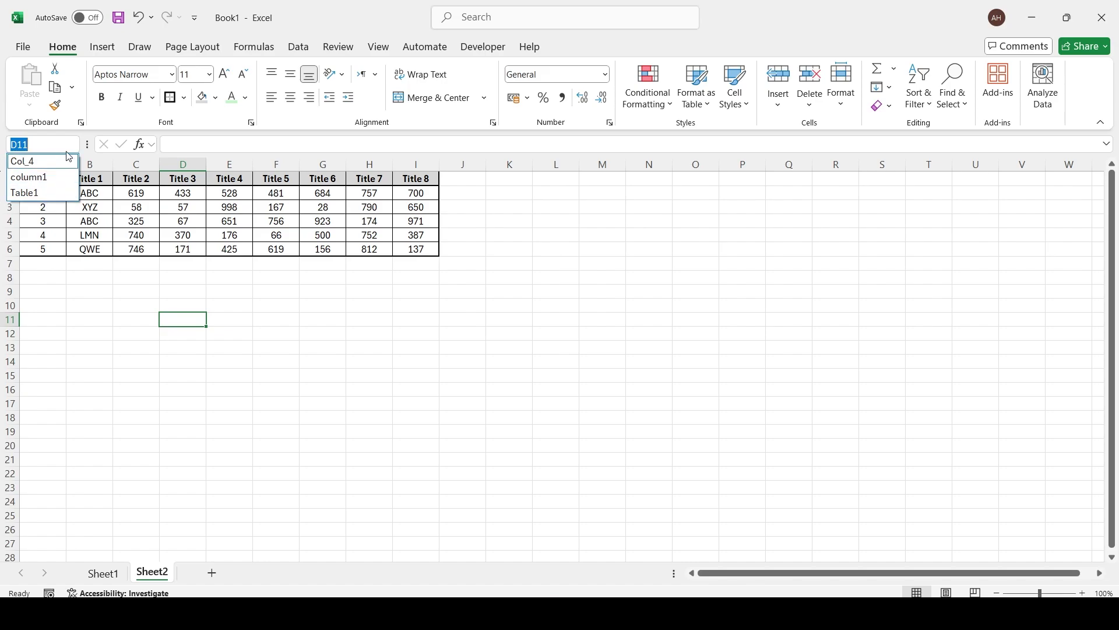
left_click(32, 165)
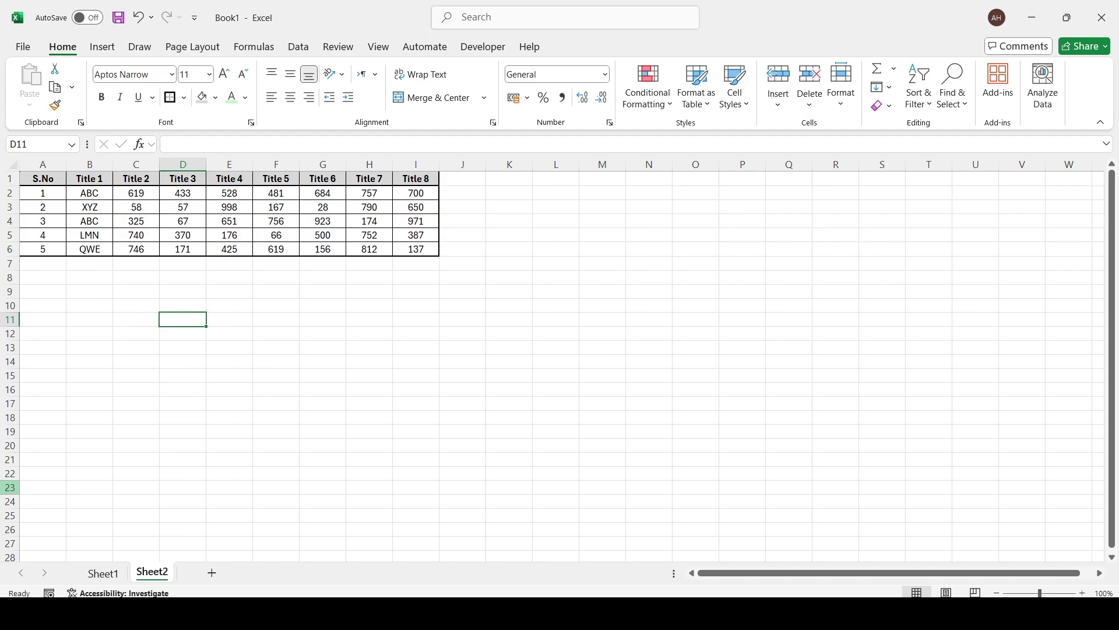
Start a SUM formula on the named range Col_4 in cell D11, cancel it and select cell F14
type("=sum")
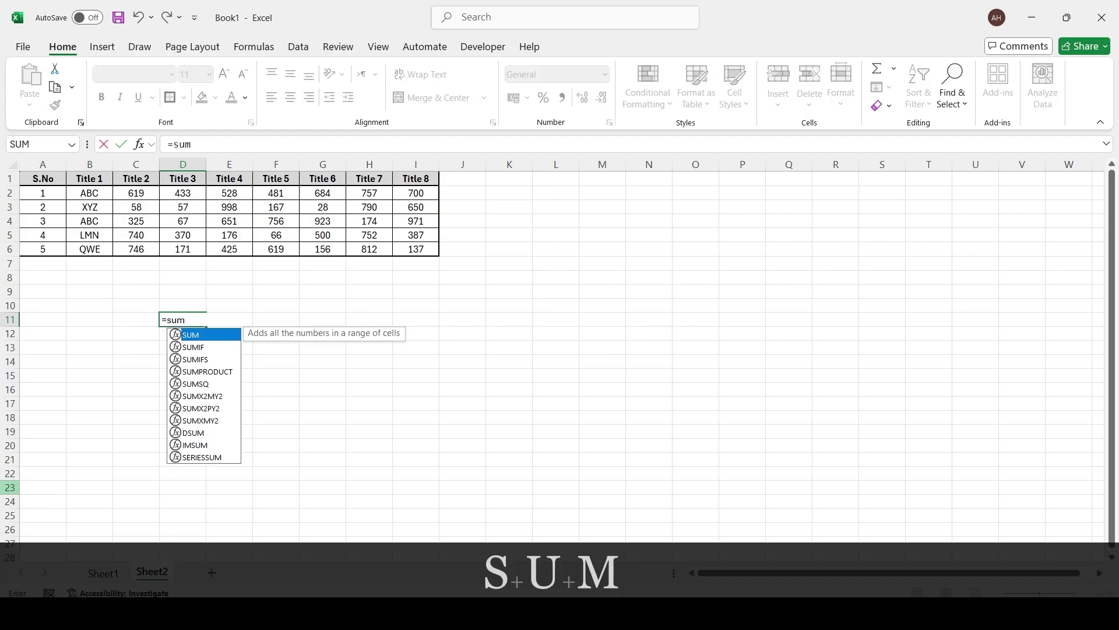
key("Tab")
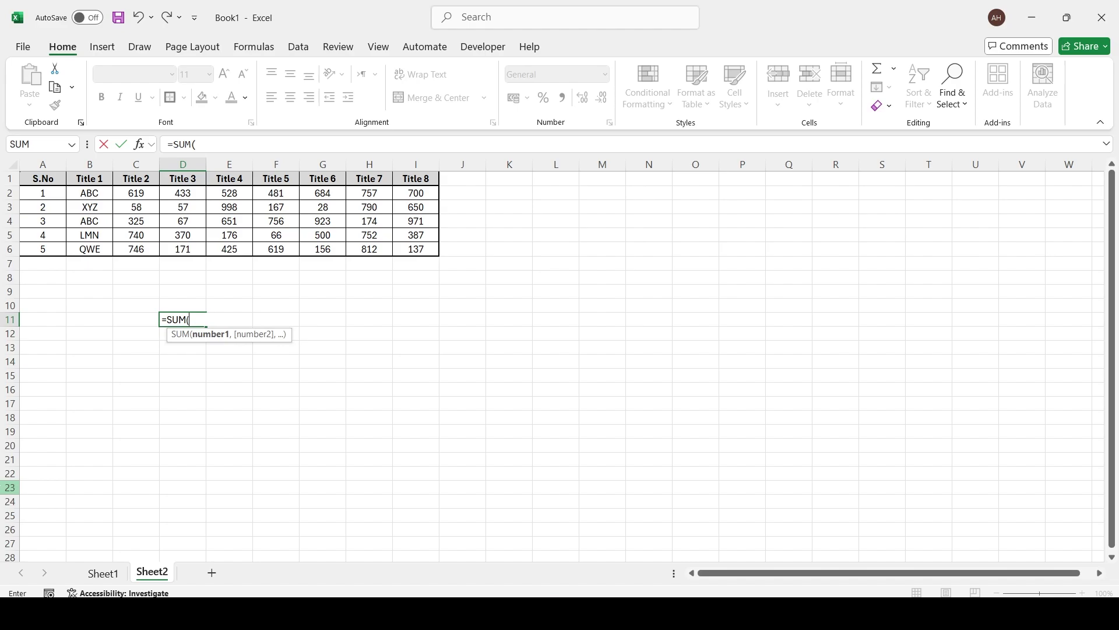
type("col")
key("Tab")
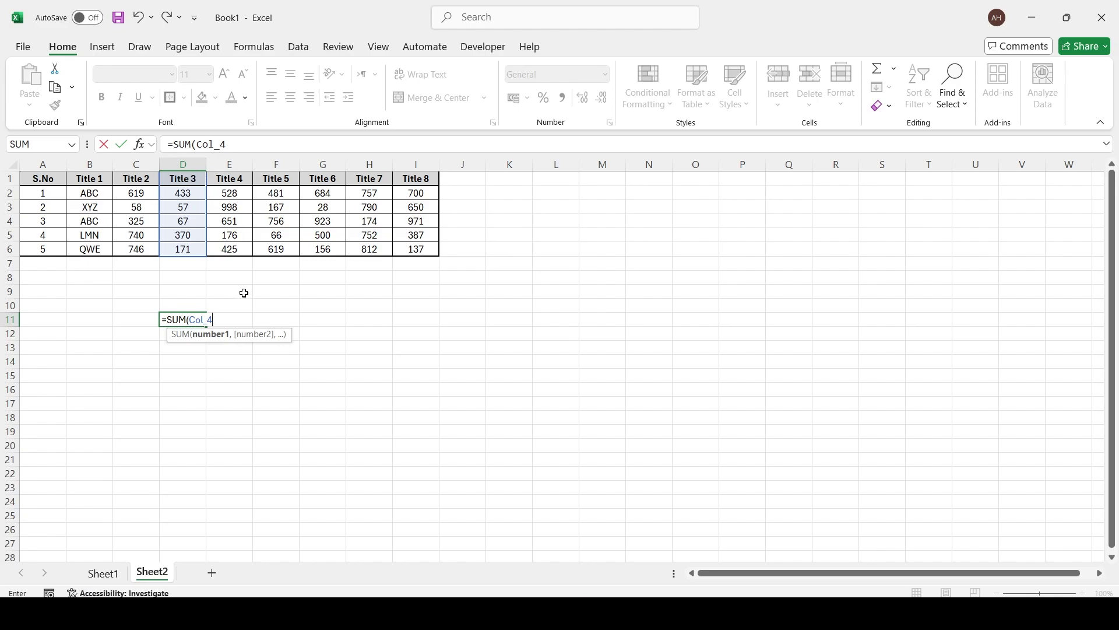
key("Escape")
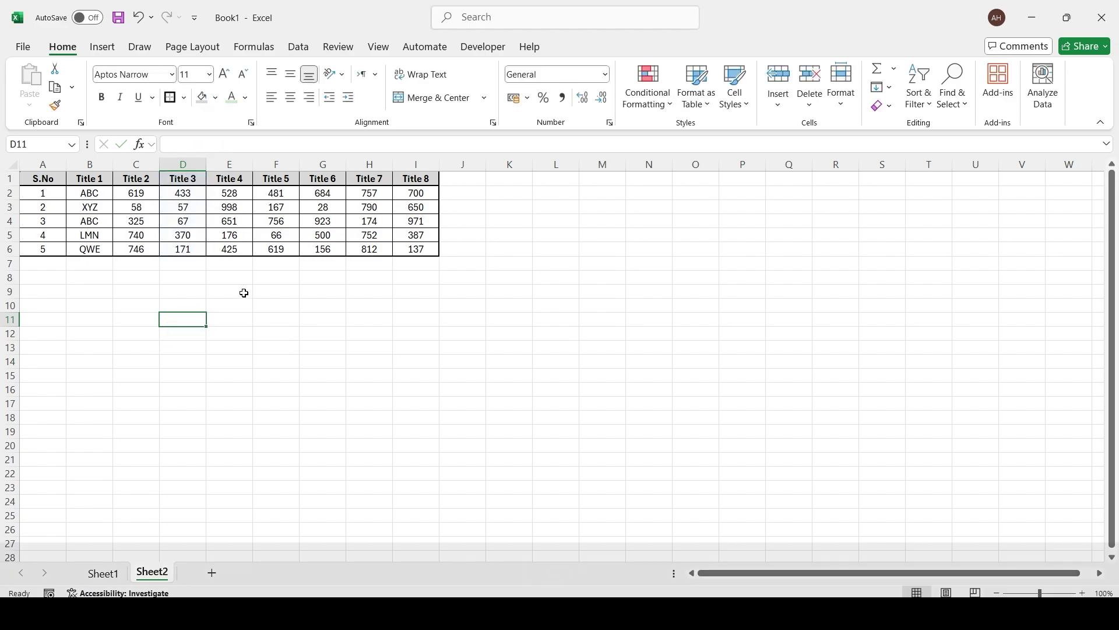
left_click(267, 360)
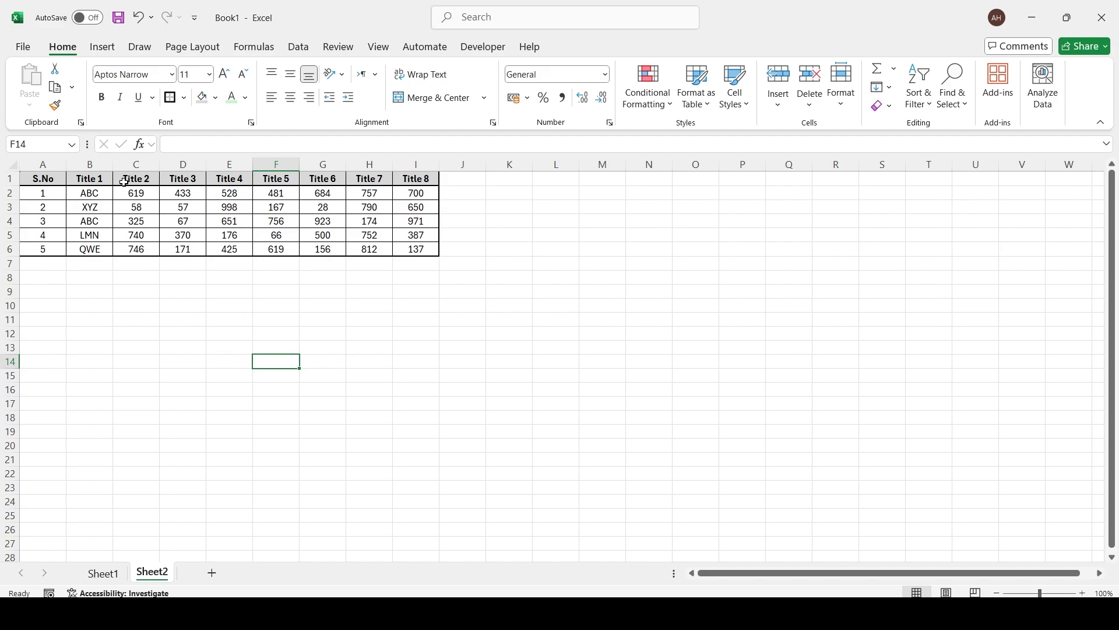
Try to name the Title 1 column range B1:B6 as C1
left_click(87, 180)
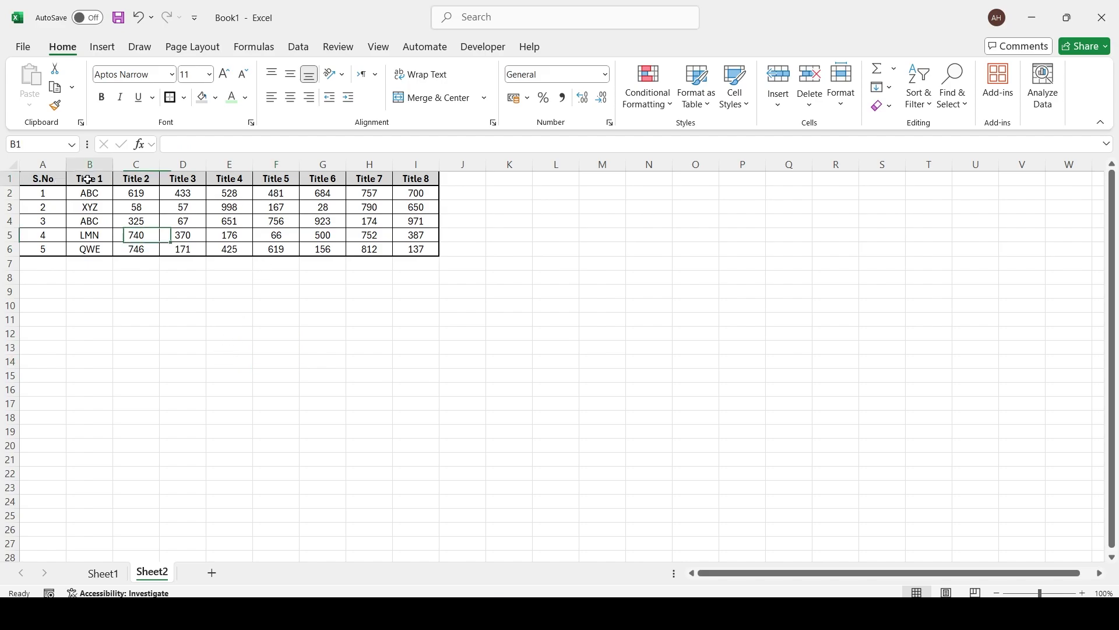
key("ctrl+shift+Down")
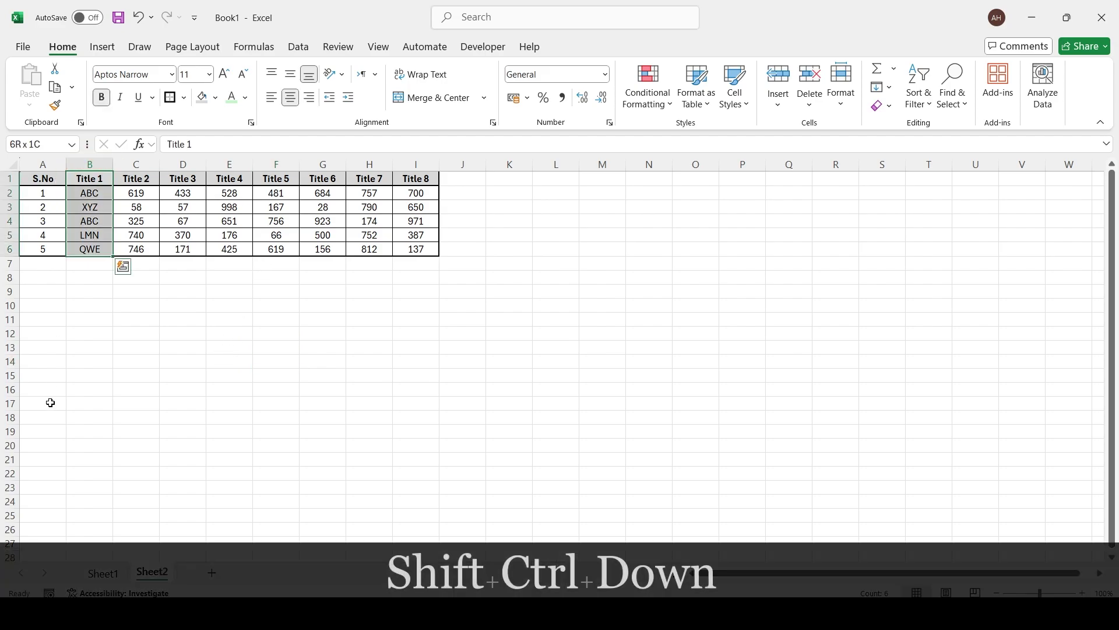
left_click(56, 148)
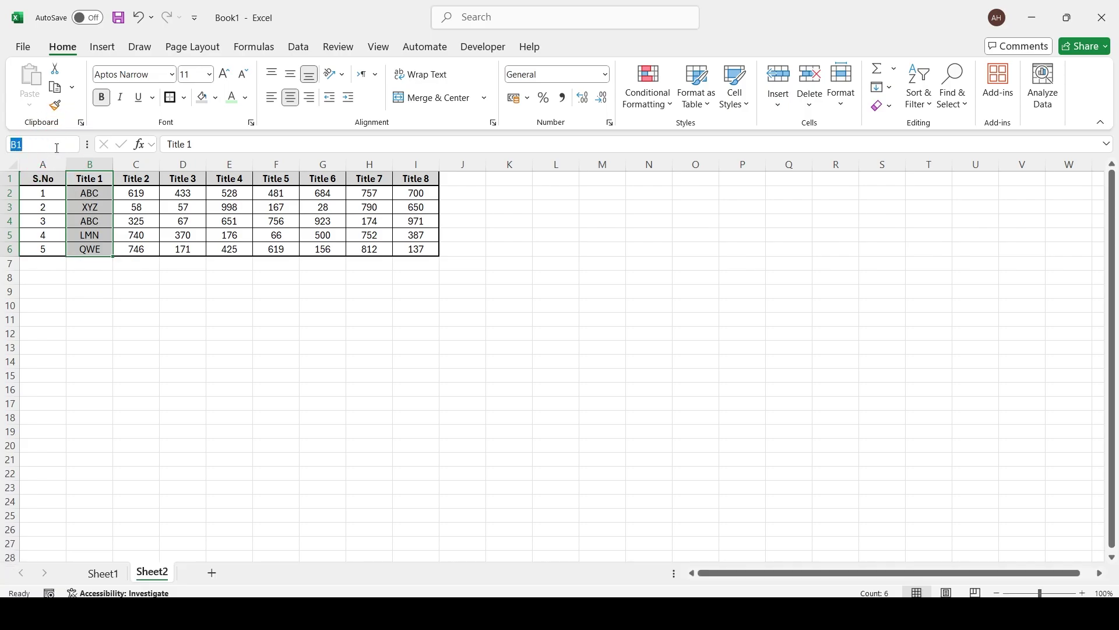
type("C1")
key("Return")
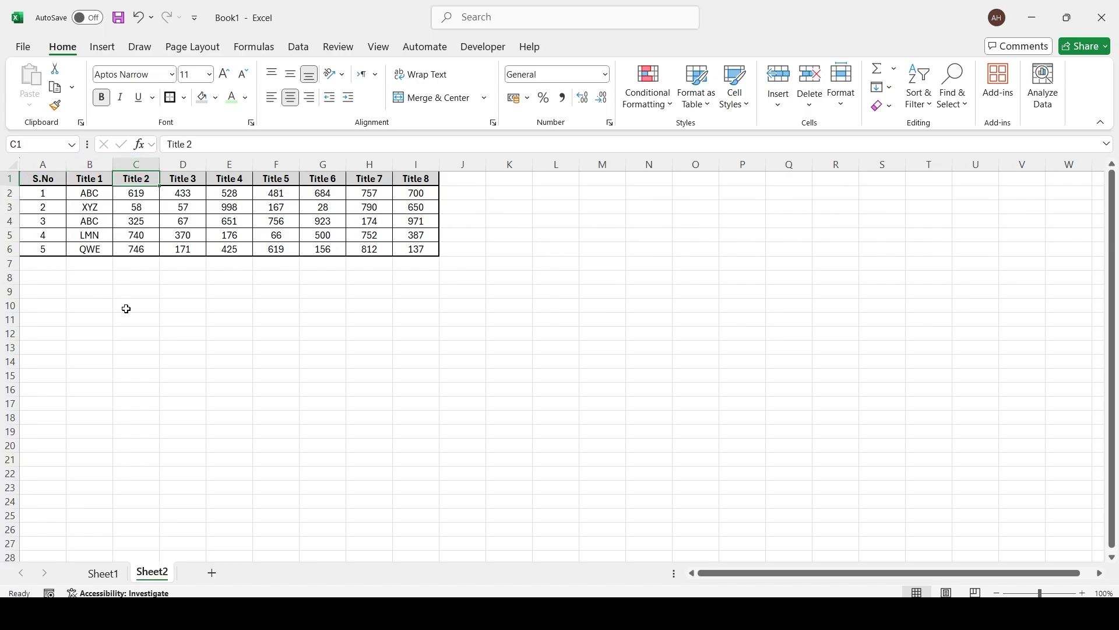
Select the Title 1 column range B1:B6 and name it C_1
left_click(85, 181)
key("ctrl+shift+Down")
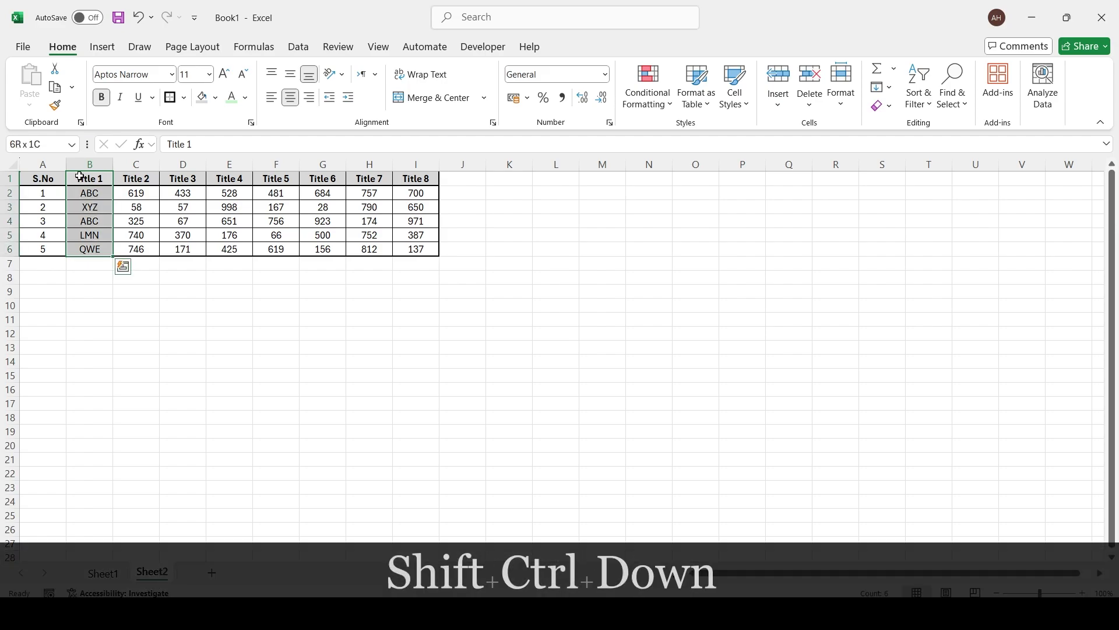
left_click(57, 144)
type("C")
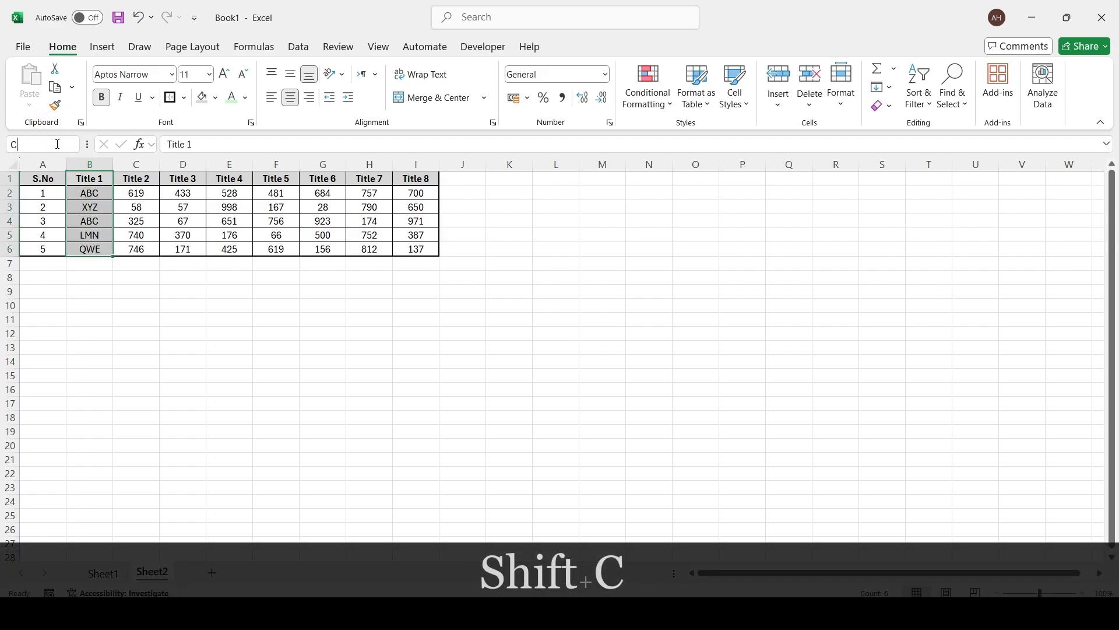
type(":")
type("1")
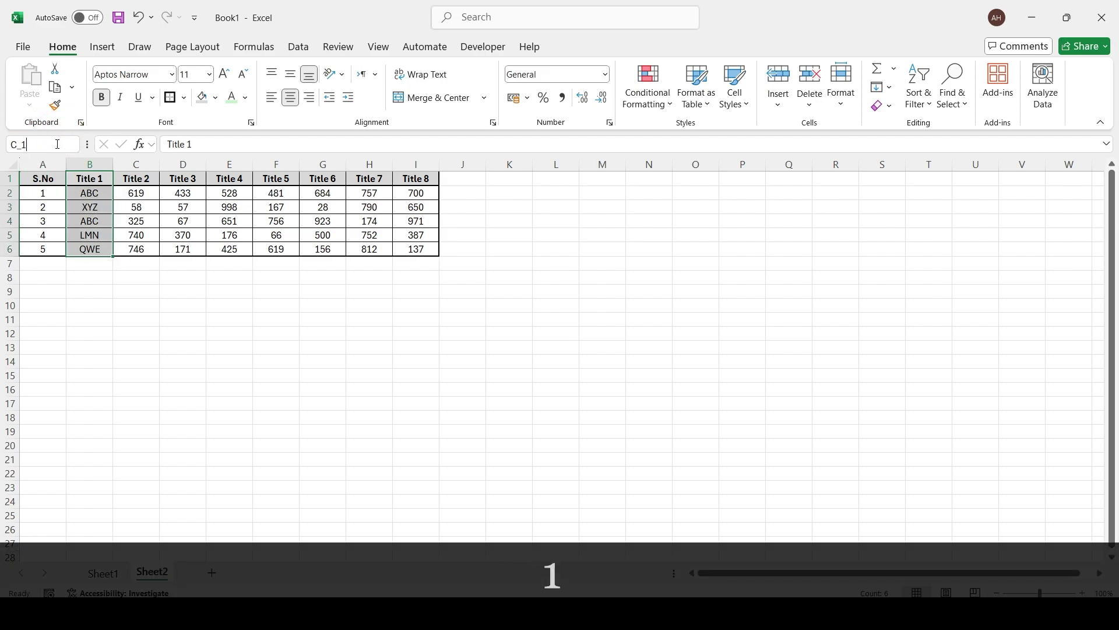
key("Return")
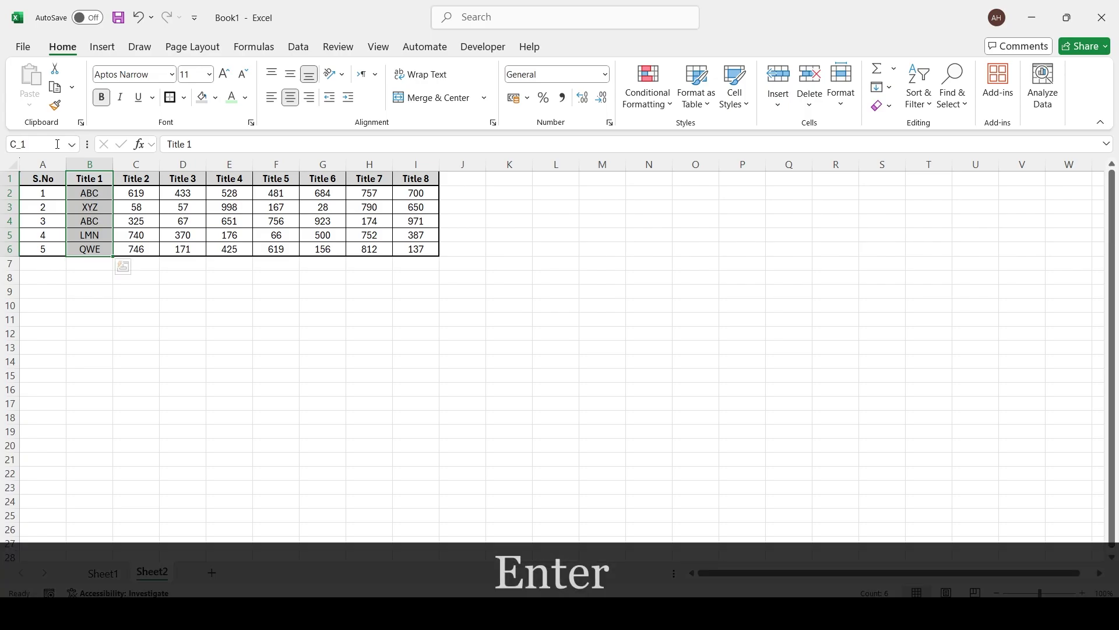
Start a SUM formula in cell C11 and cancel the entry from the formula bar
left_click(141, 321)
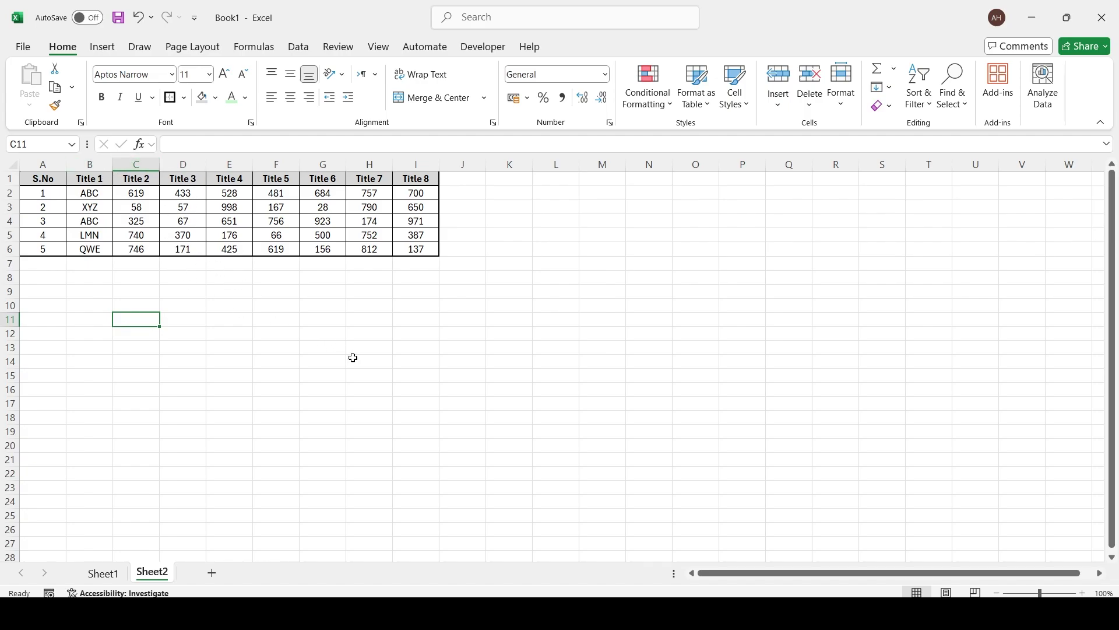
type("=sum")
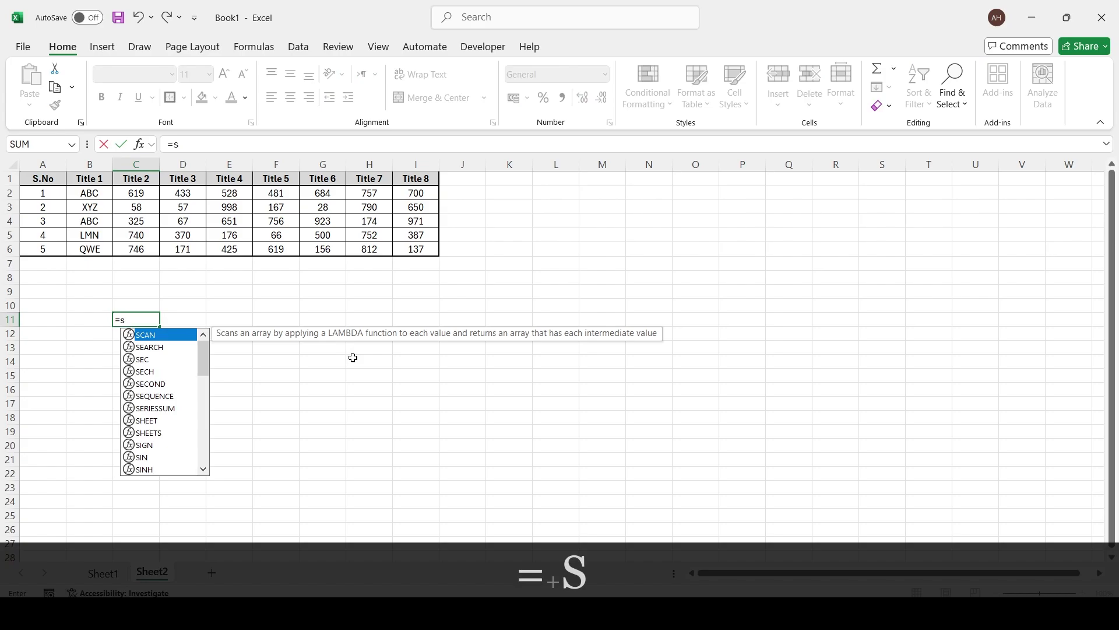
left_click(105, 146)
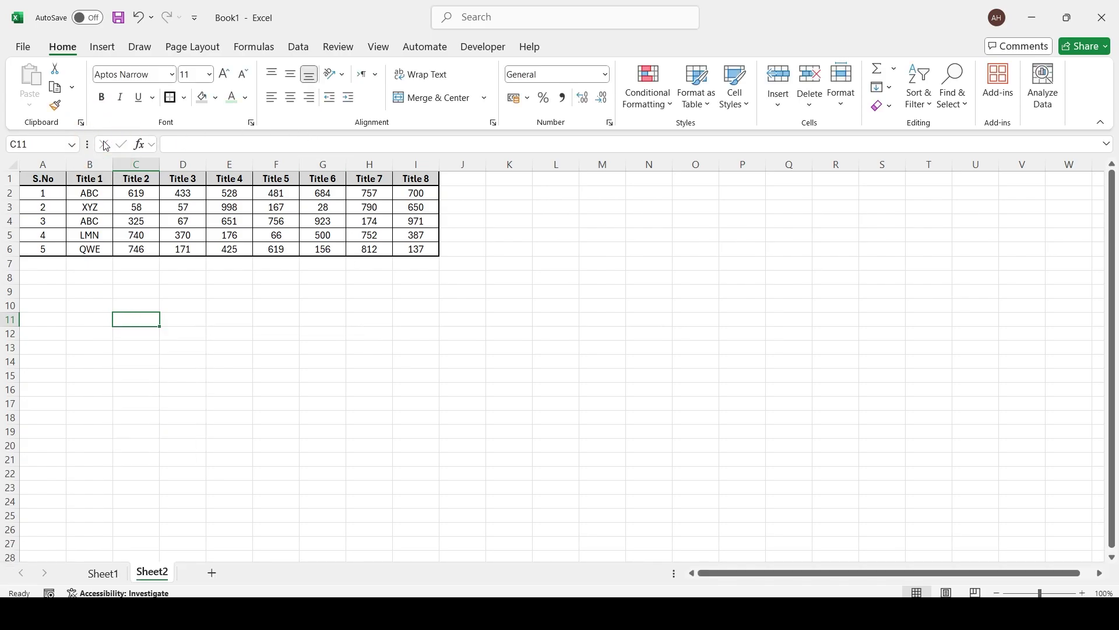
Try to enter the incomplete formula =SUM( in cell C11 from the formula bar, dismiss the alert and cancel the entry
type("=sum")
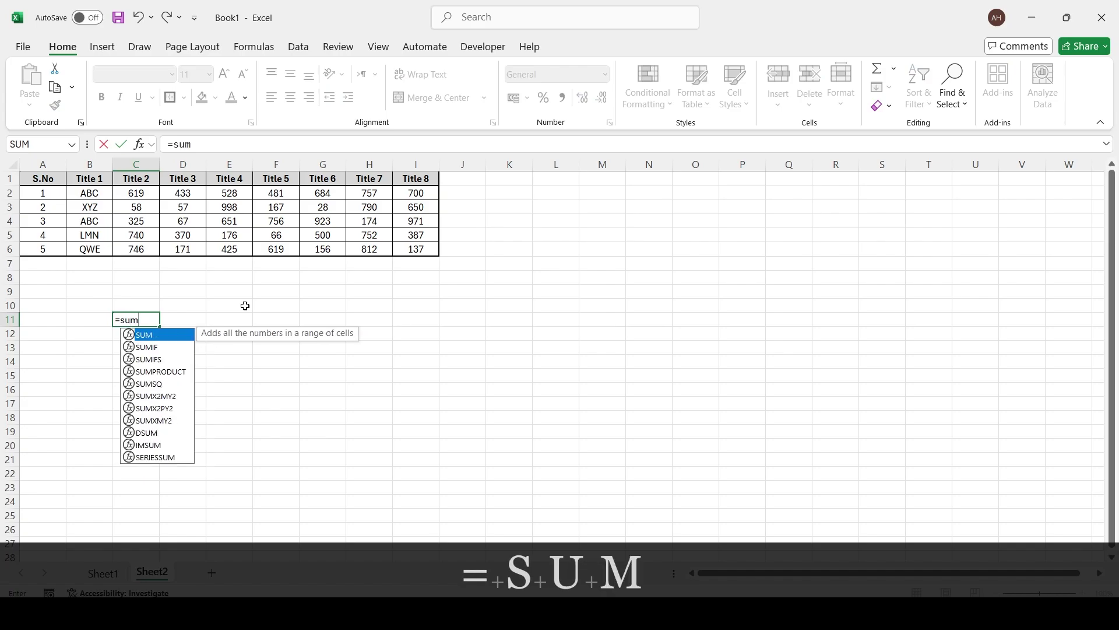
key("Tab")
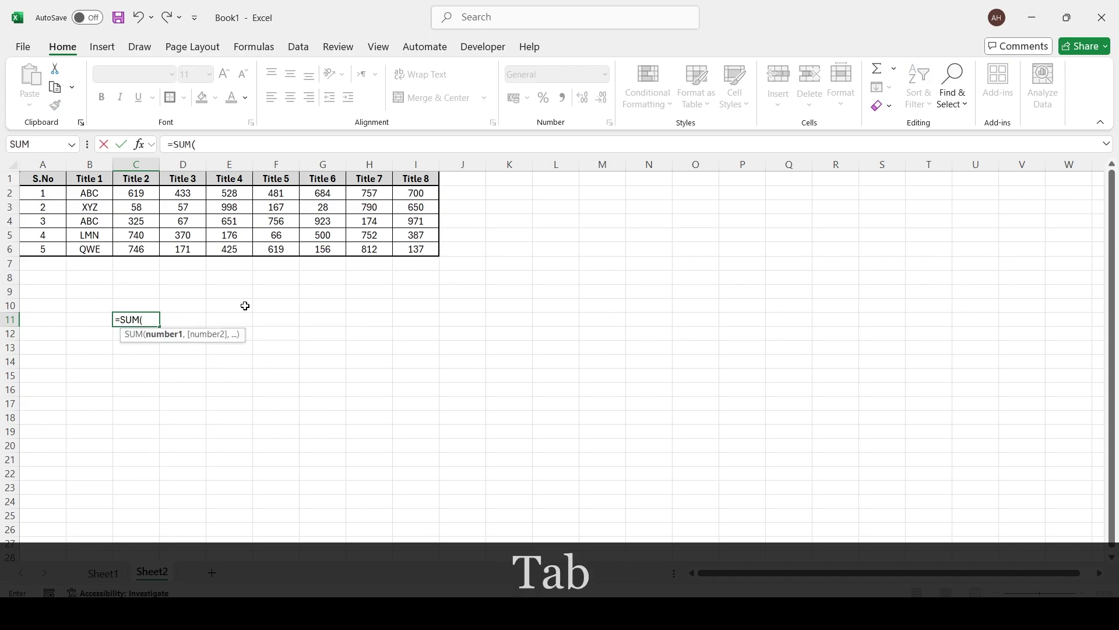
left_click(121, 145)
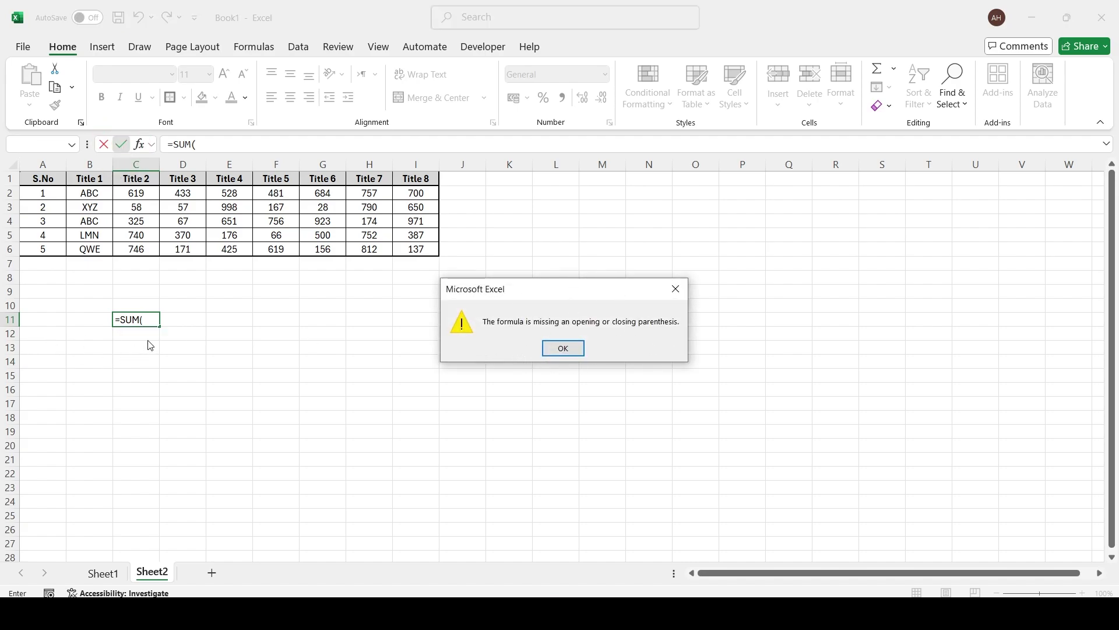
left_click(563, 348)
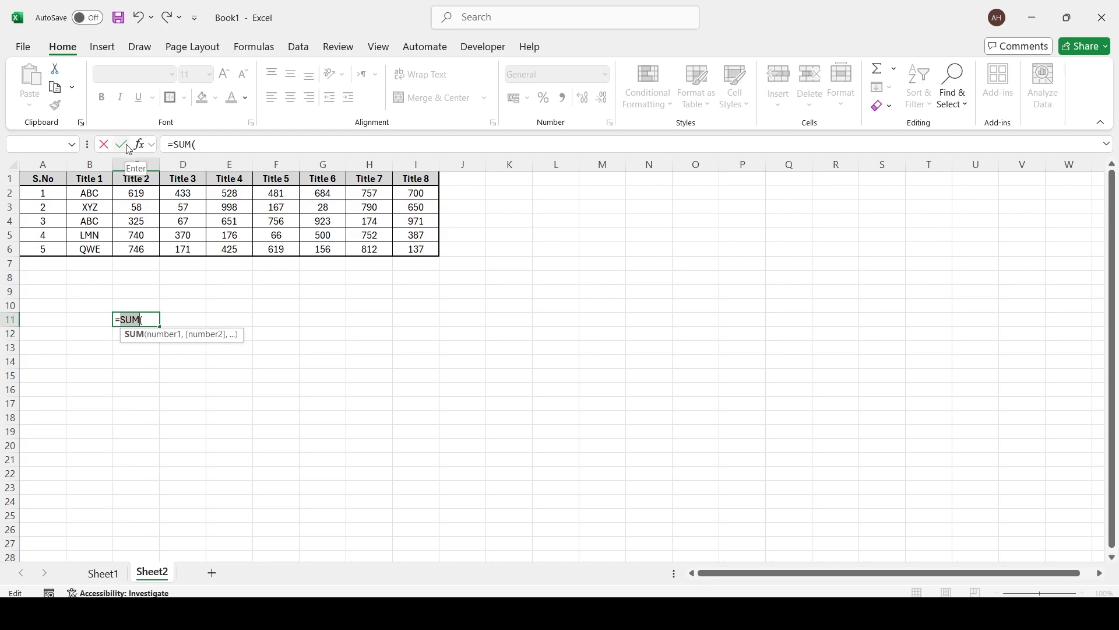
key("Escape")
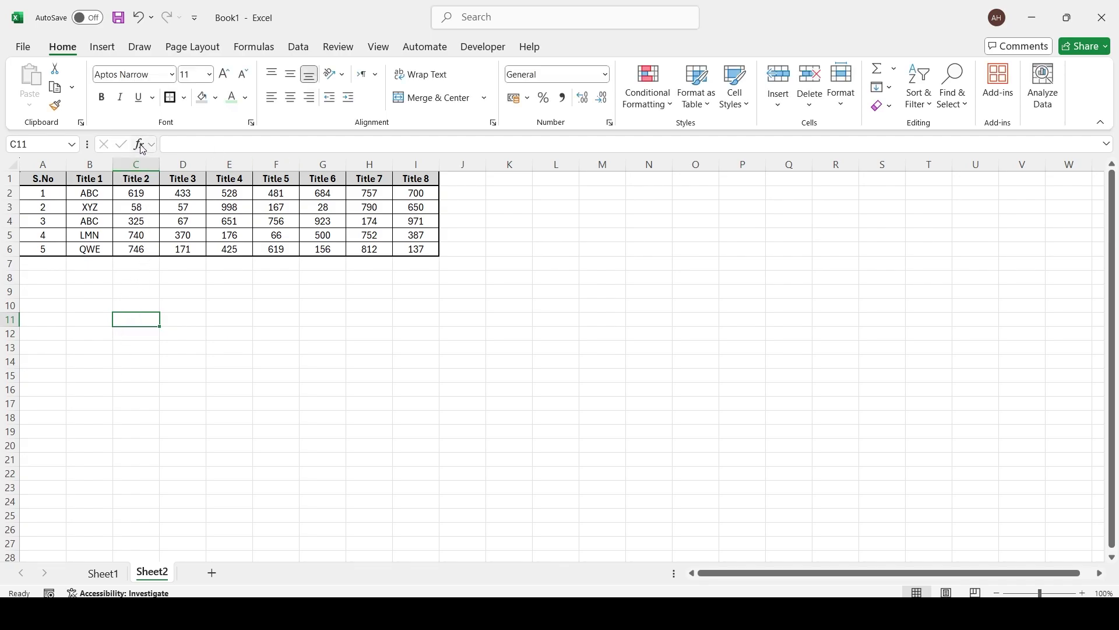
Open Insert Function for cell C11 and search for a function described as "count number of cell"
left_click(139, 144)
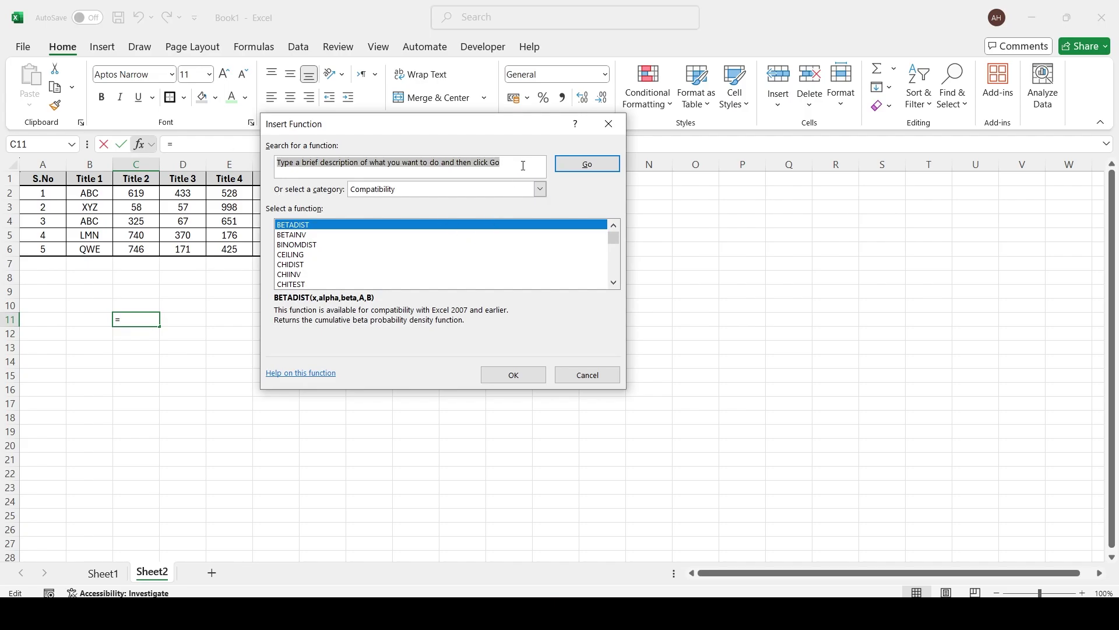
key("BackSpace")
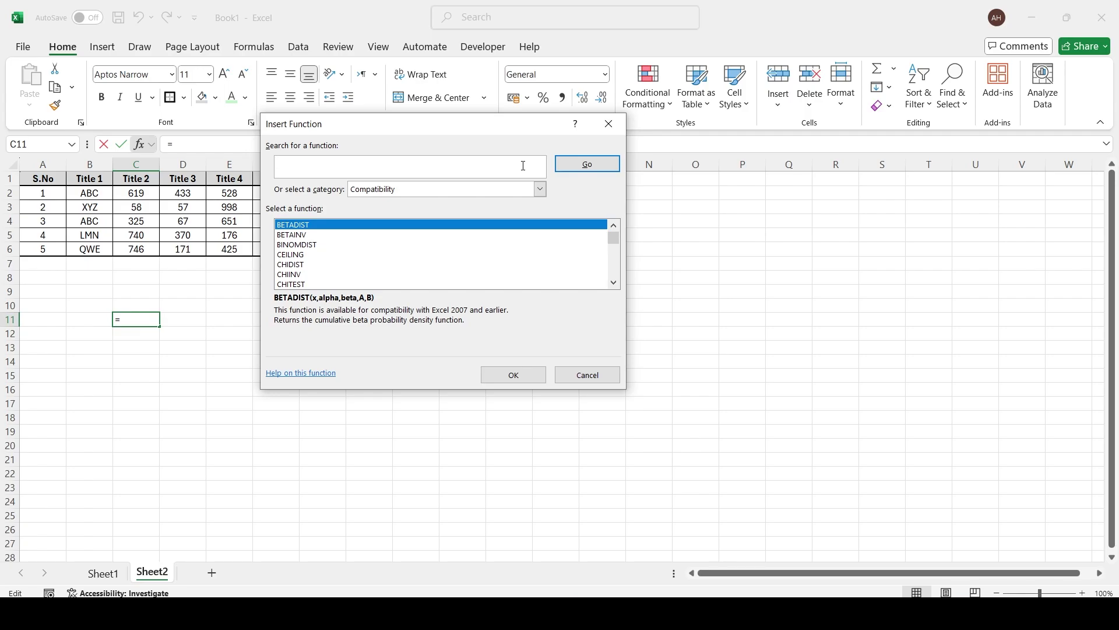
type("count")
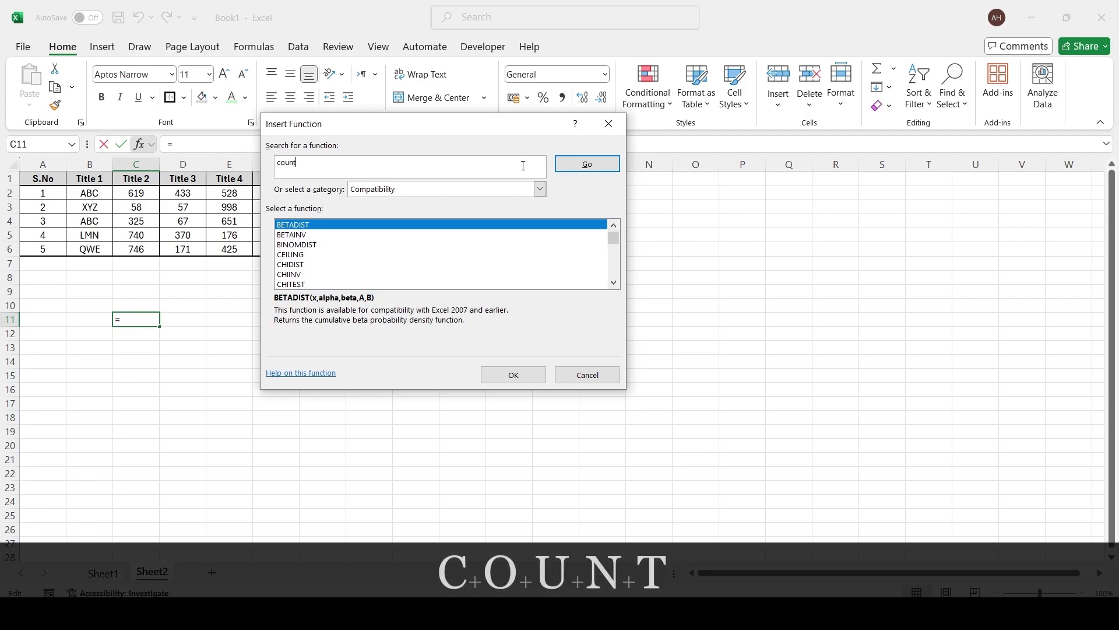
type(" num")
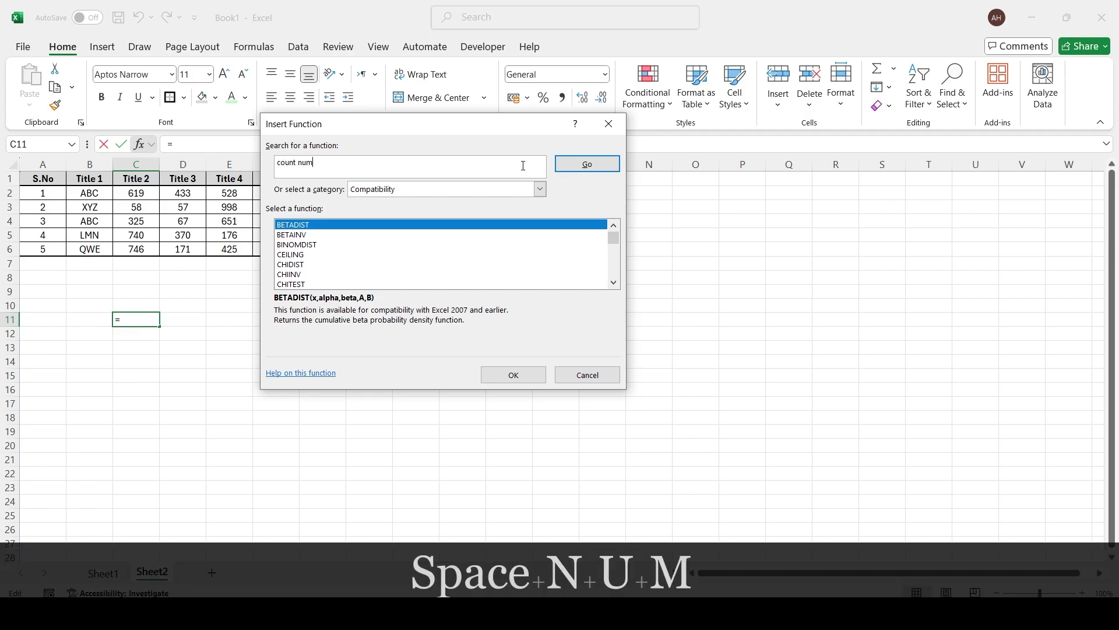
type("ber of c")
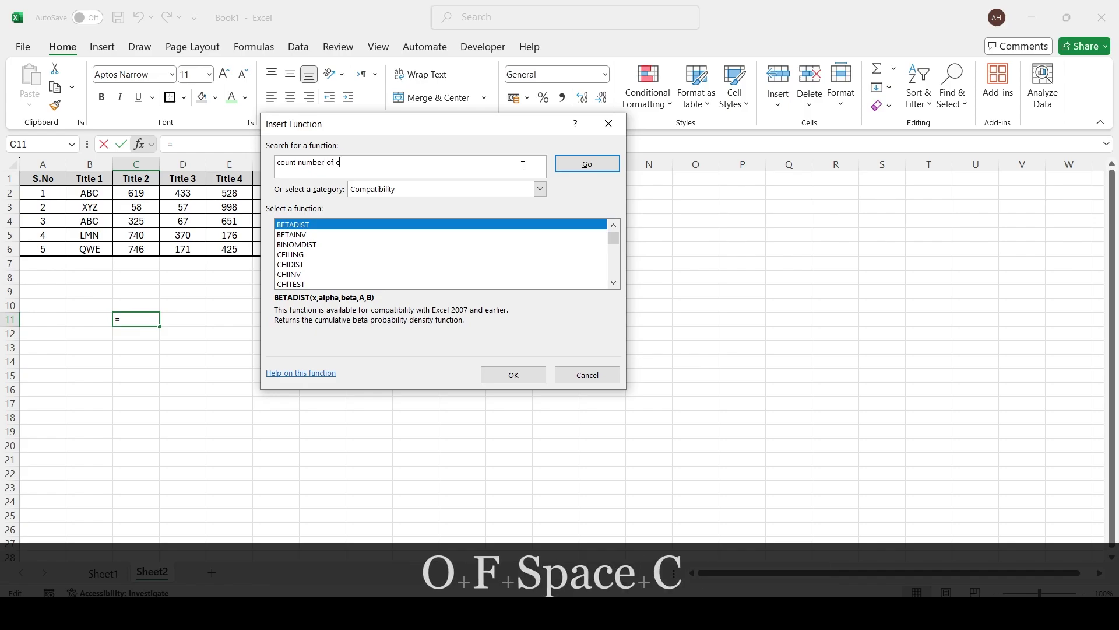
type("ell")
key("Return")
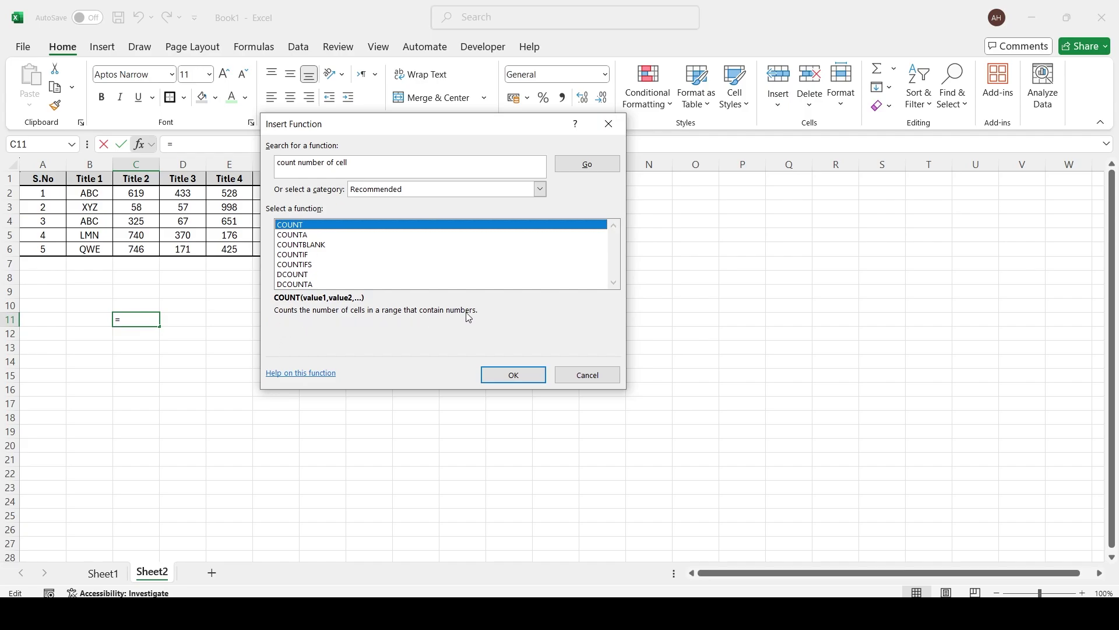
Choose the COUNT function for cell C11, open and close the Value1 range picker, and cancel the function arguments
left_click(509, 375)
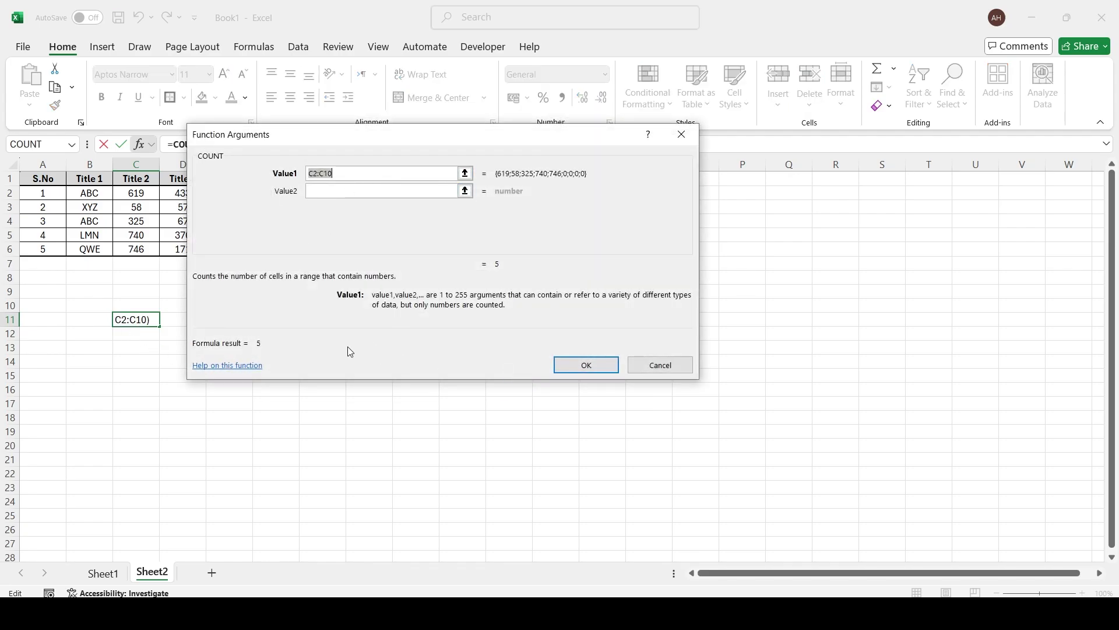
left_click(464, 176)
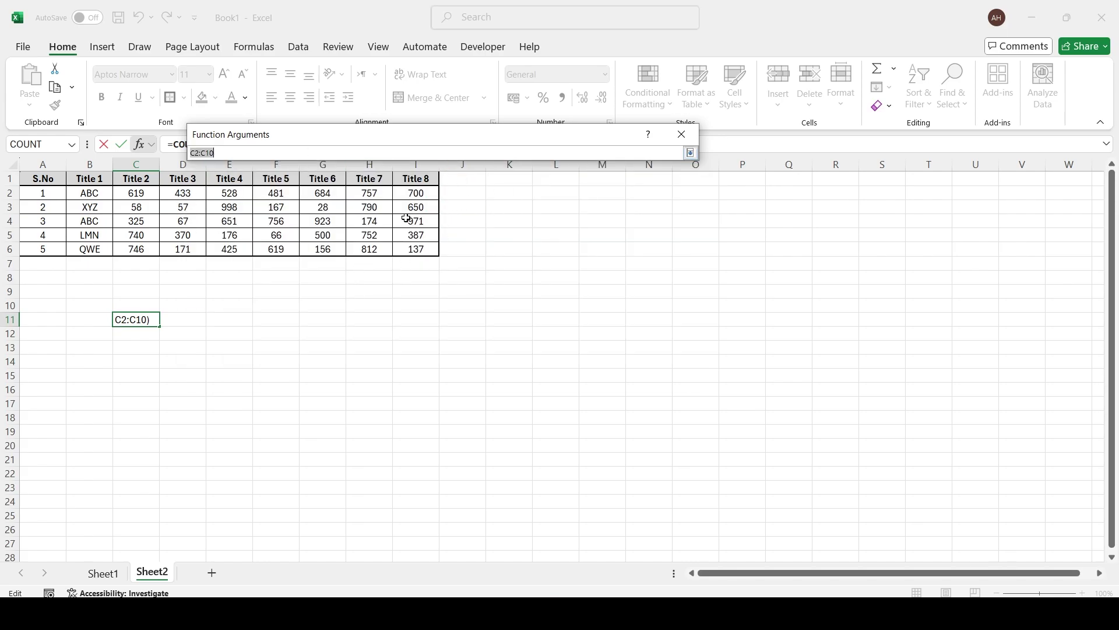
key("Escape")
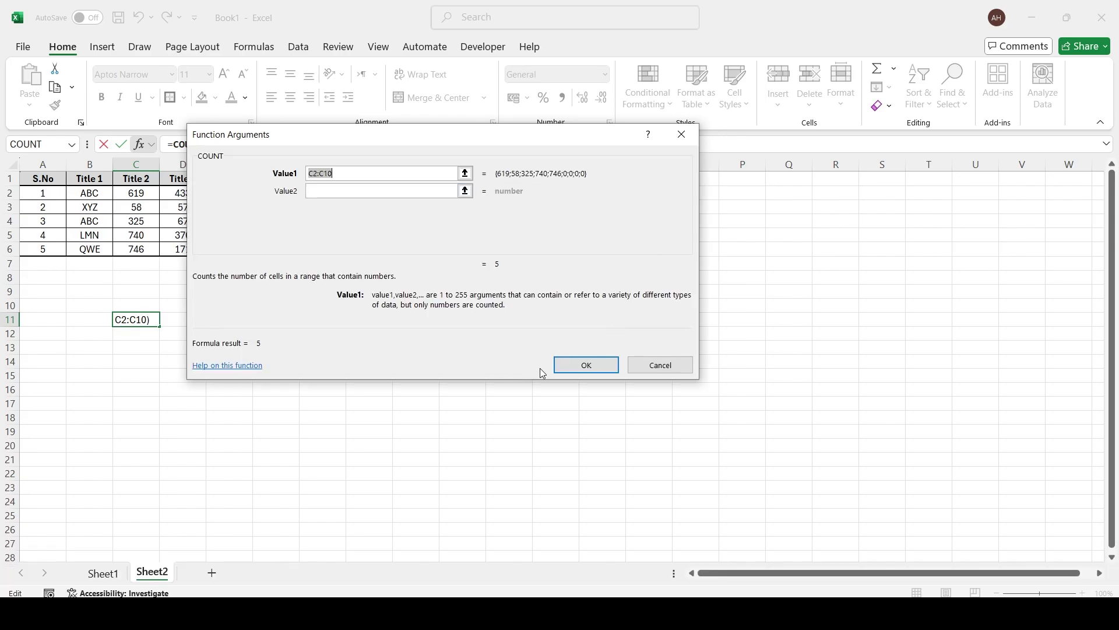
left_click(660, 372)
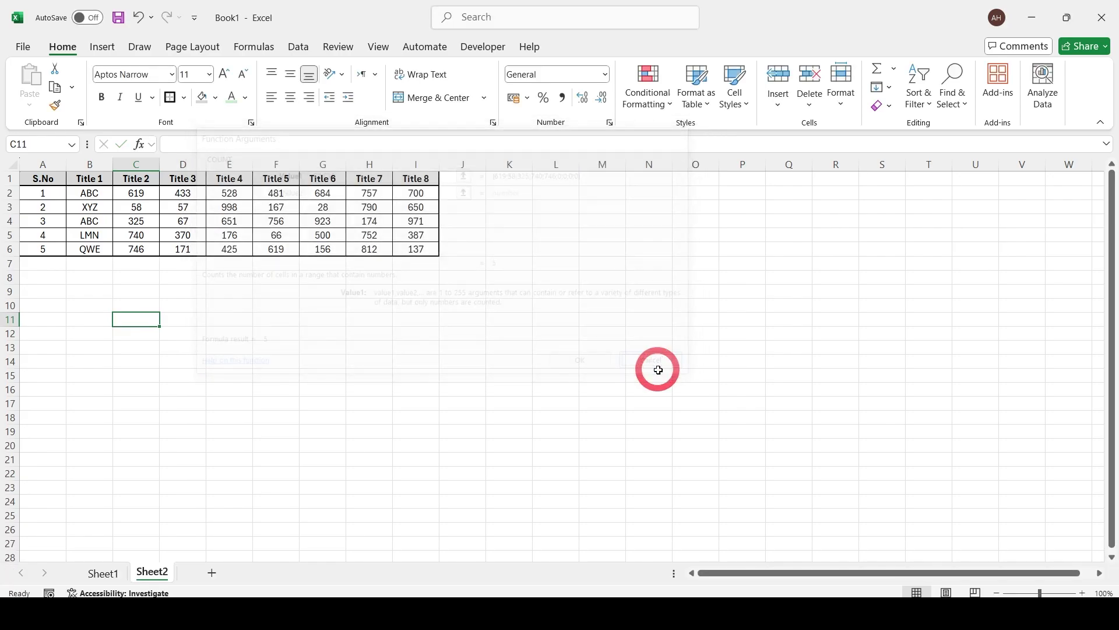
Reopen Insert Function for cell C11 and search for a function described as "count empty cells"
left_click(140, 145)
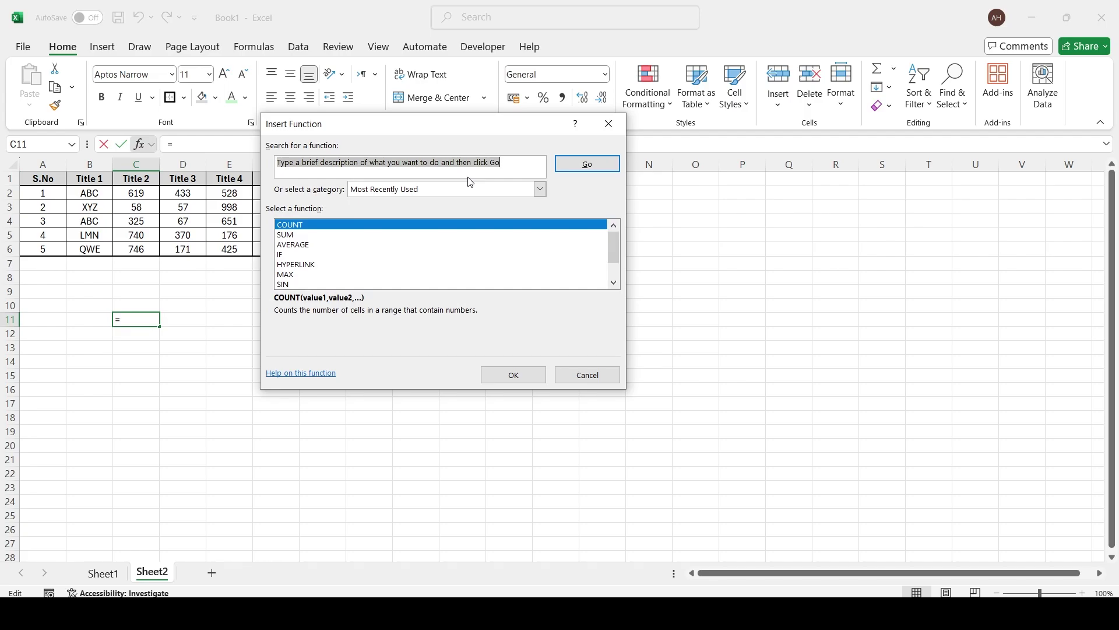
type("count empty")
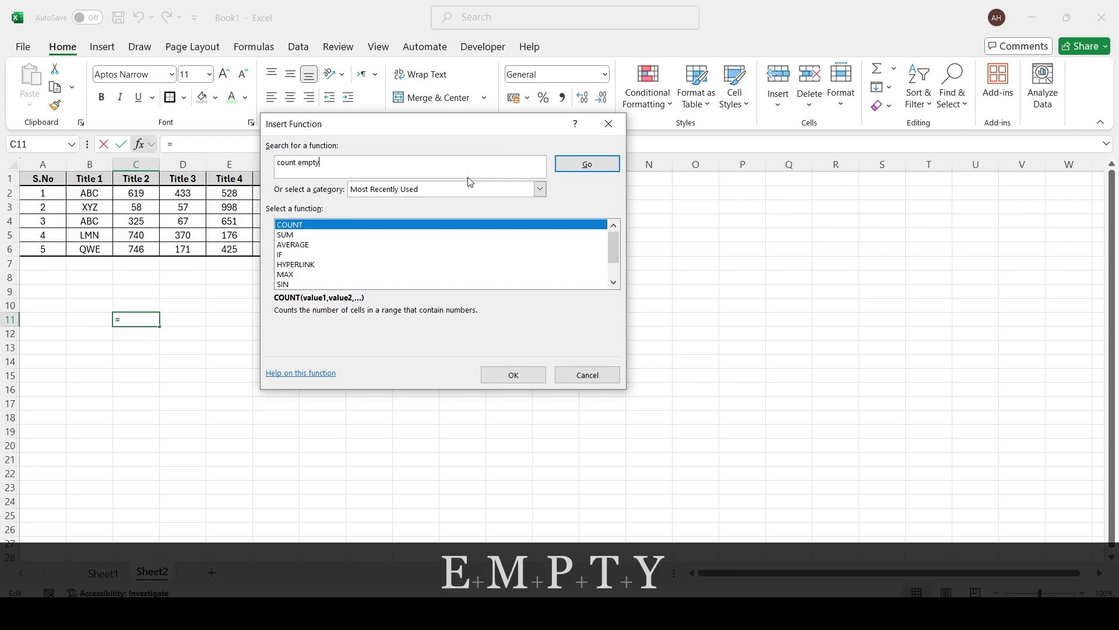
type(" cell")
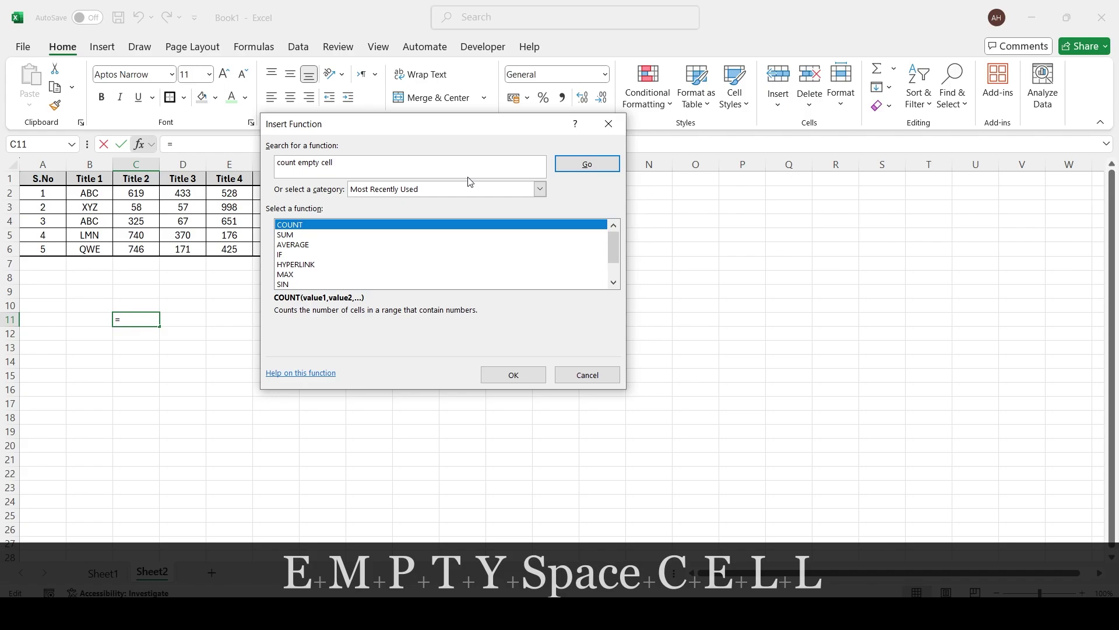
type("s")
key("Return")
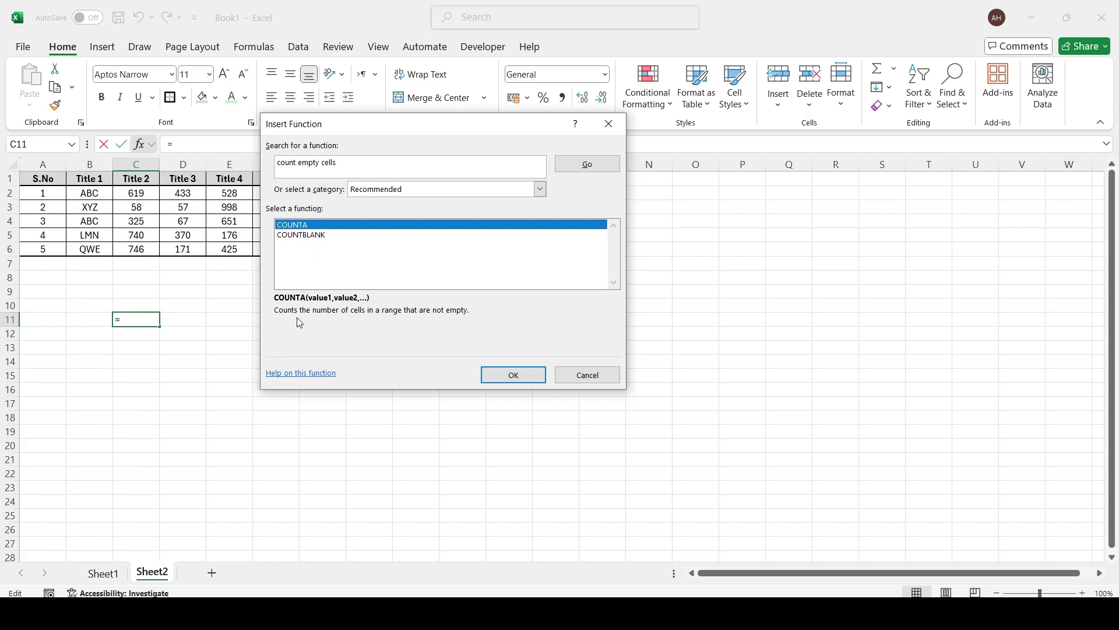
Compare the descriptions of the COUNTBLANK and COUNTA functions, and close Insert Function without inserting either
left_click(312, 236)
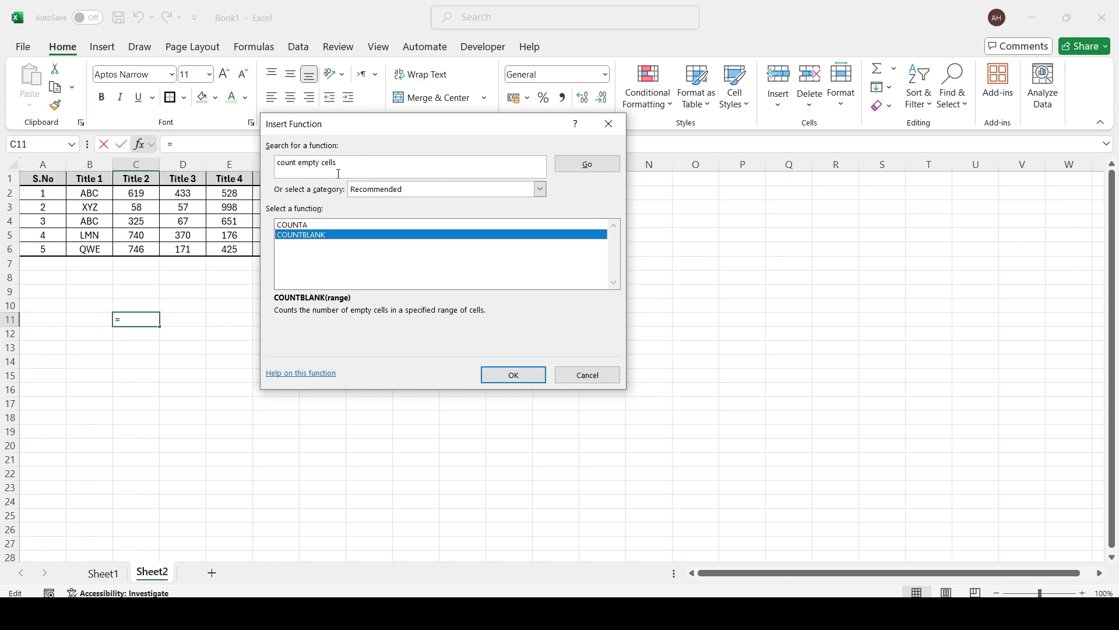
left_click(301, 226)
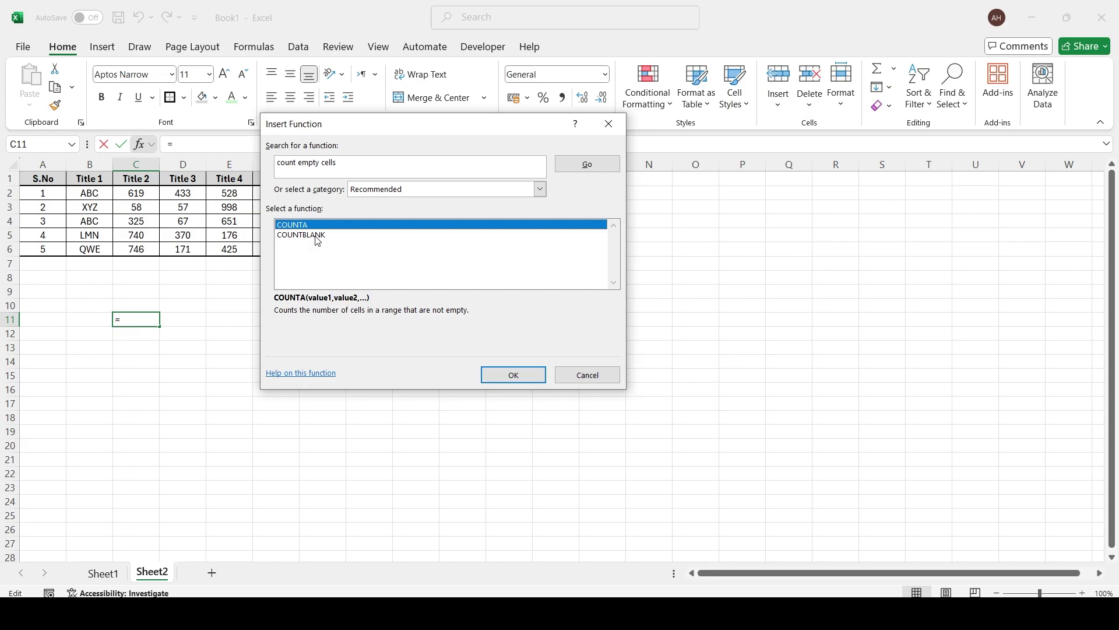
left_click(318, 236)
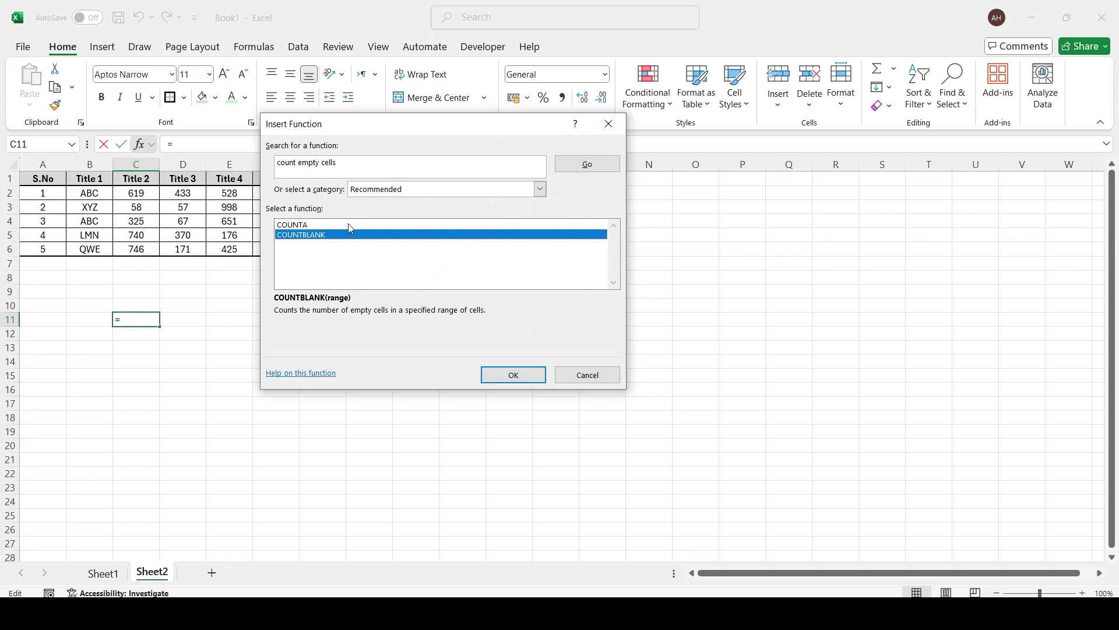
left_click(293, 225)
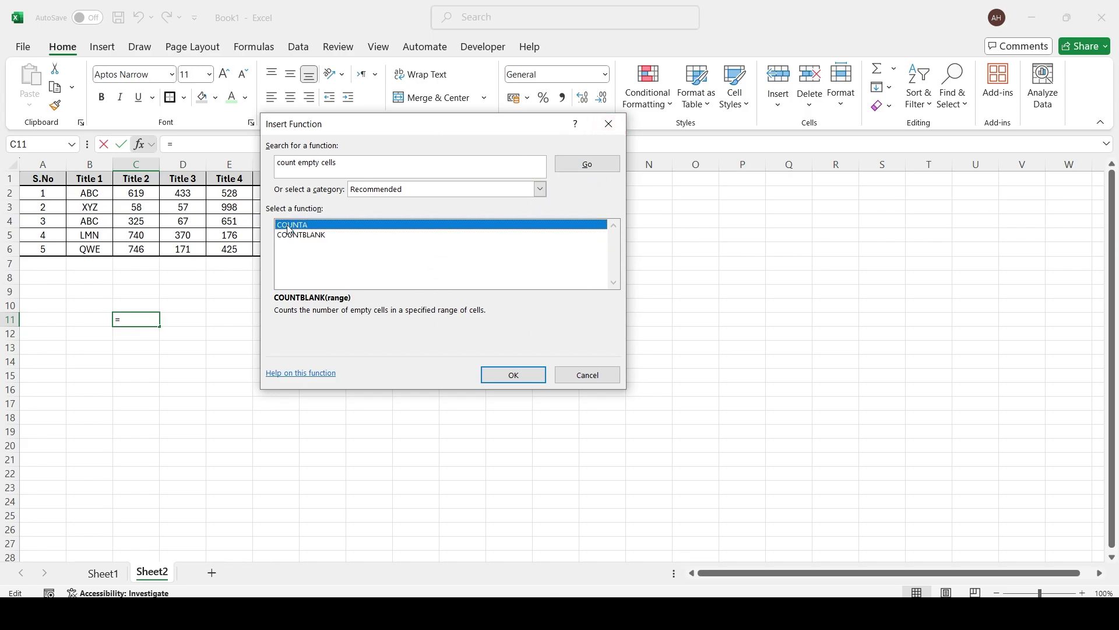
left_click(586, 375)
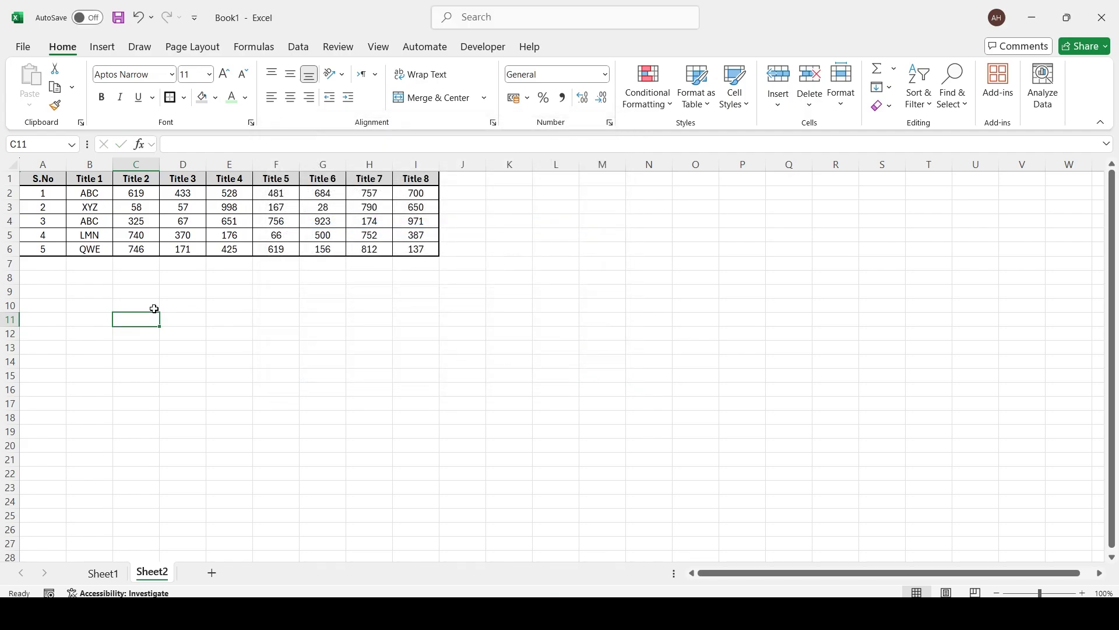
Start a COUNTA formula in cell C11 using the suggested function name
type("=counta")
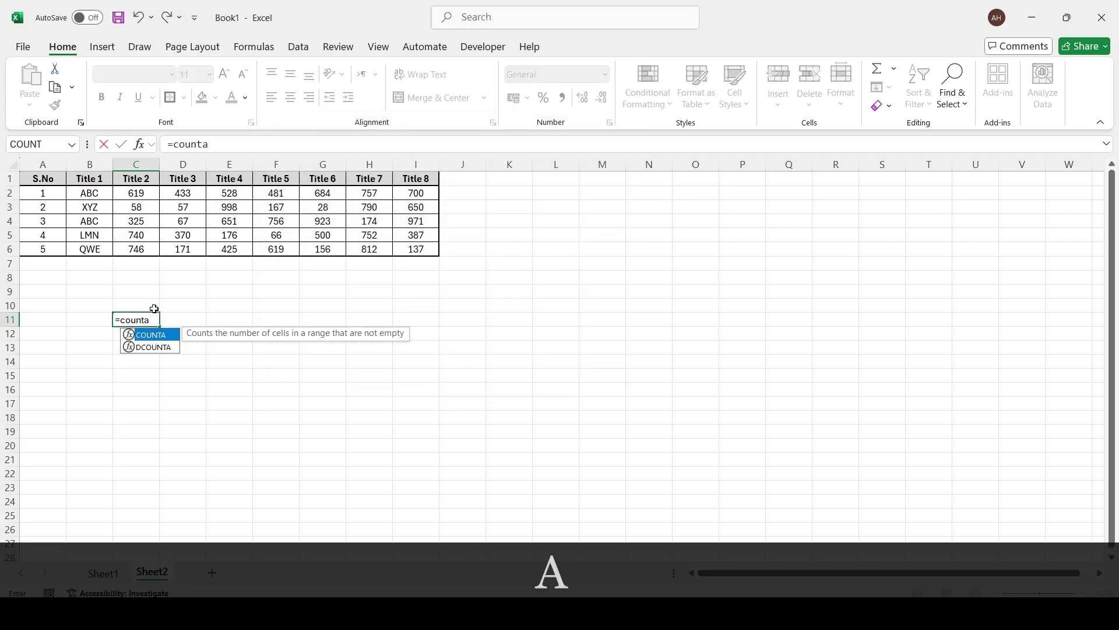
key("Tab")
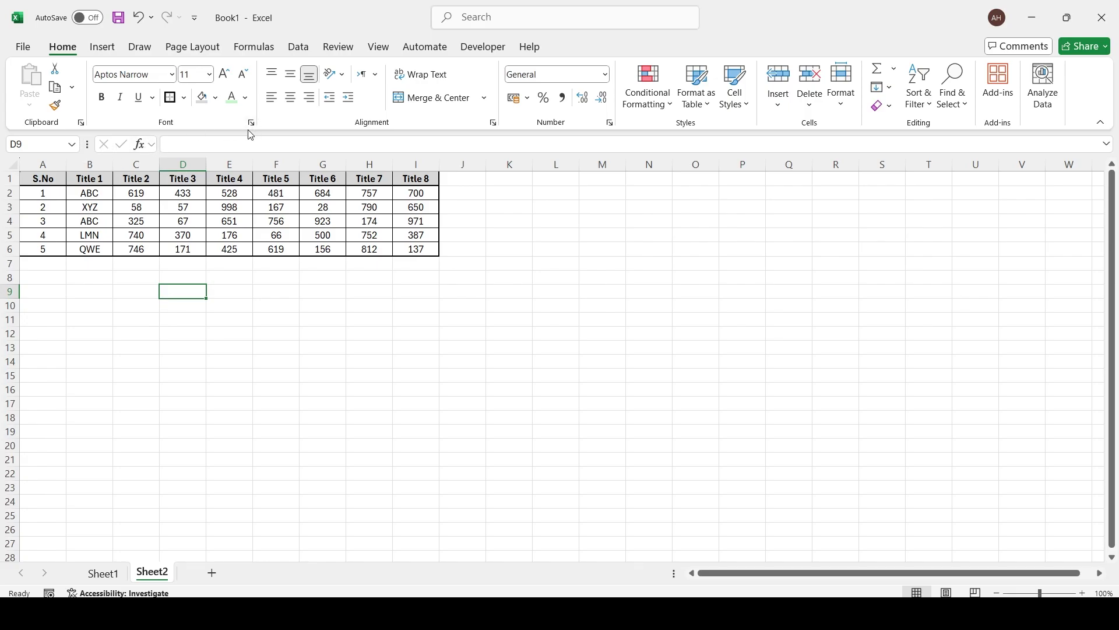
Enlarge the formula bar to about seven text lines high and select cell C3 in the Title 2 column
left_click_drag(319, 154, 320, 239)
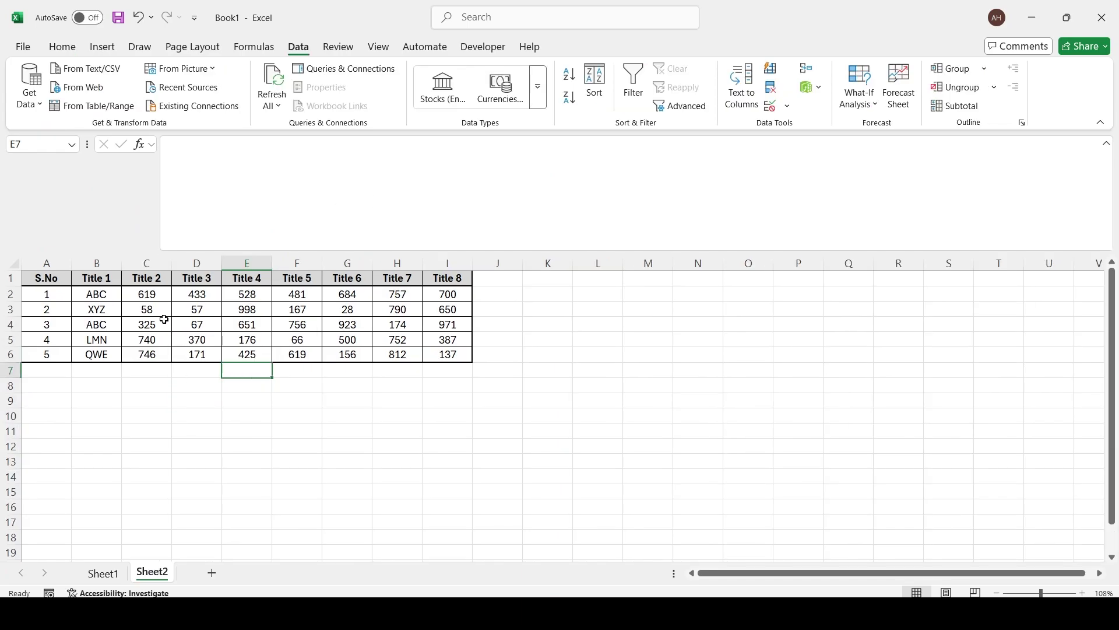
left_click(158, 312)
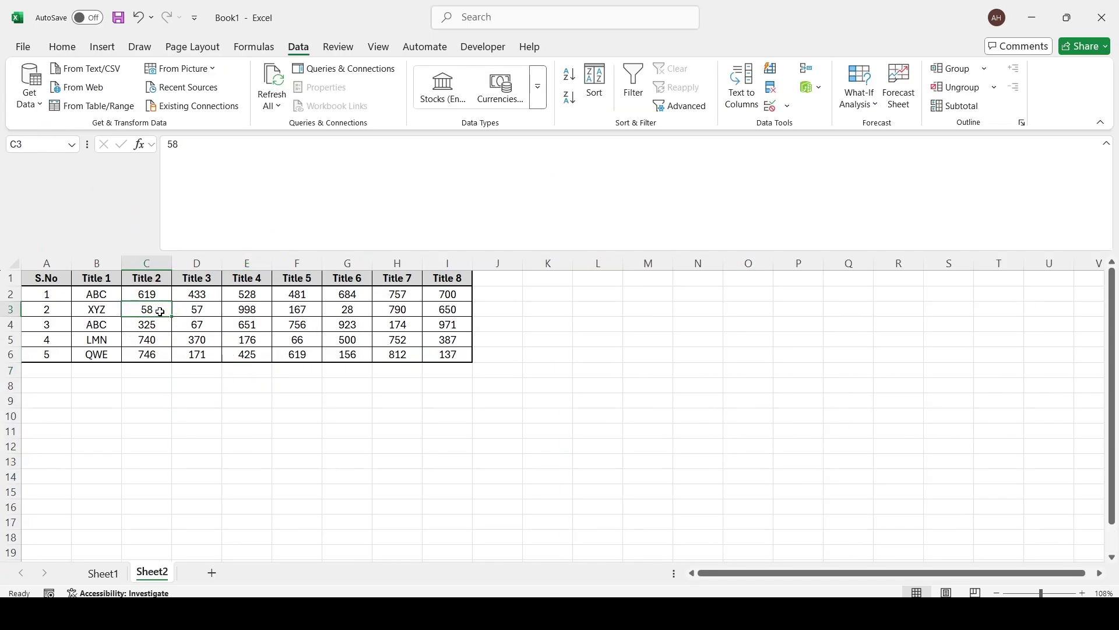
scroll(159, 312, "up", 9, "ctrl")
scroll(201, 364, "up", 1)
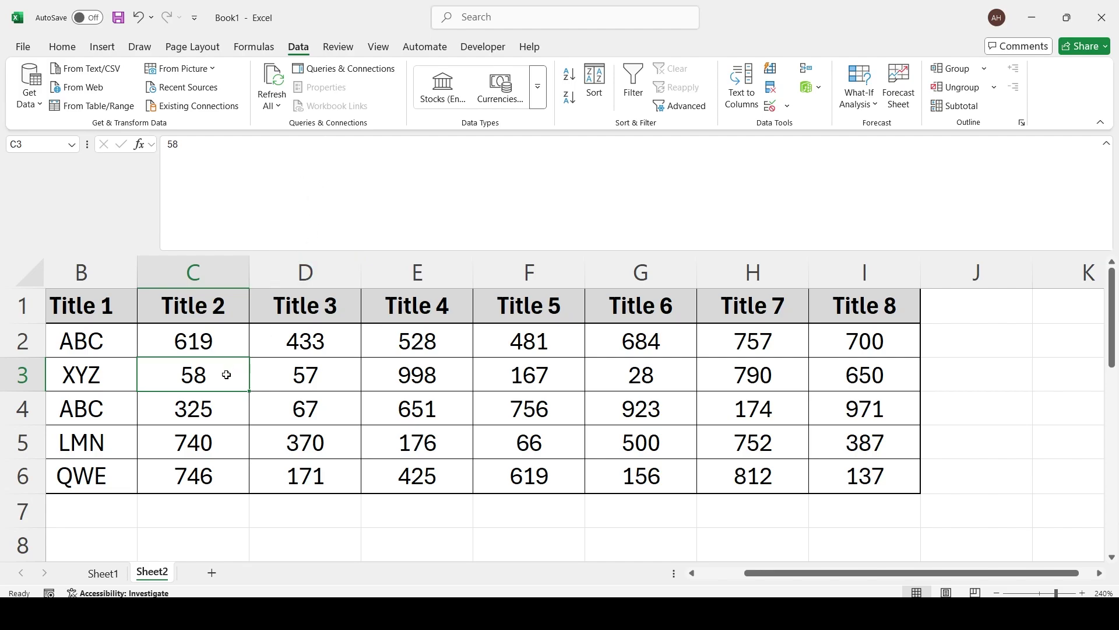
Append the separate lines as, as, as, asd, asd and sdf below the existing value in cell C3
double_click(227, 374)
key("alt+Return")
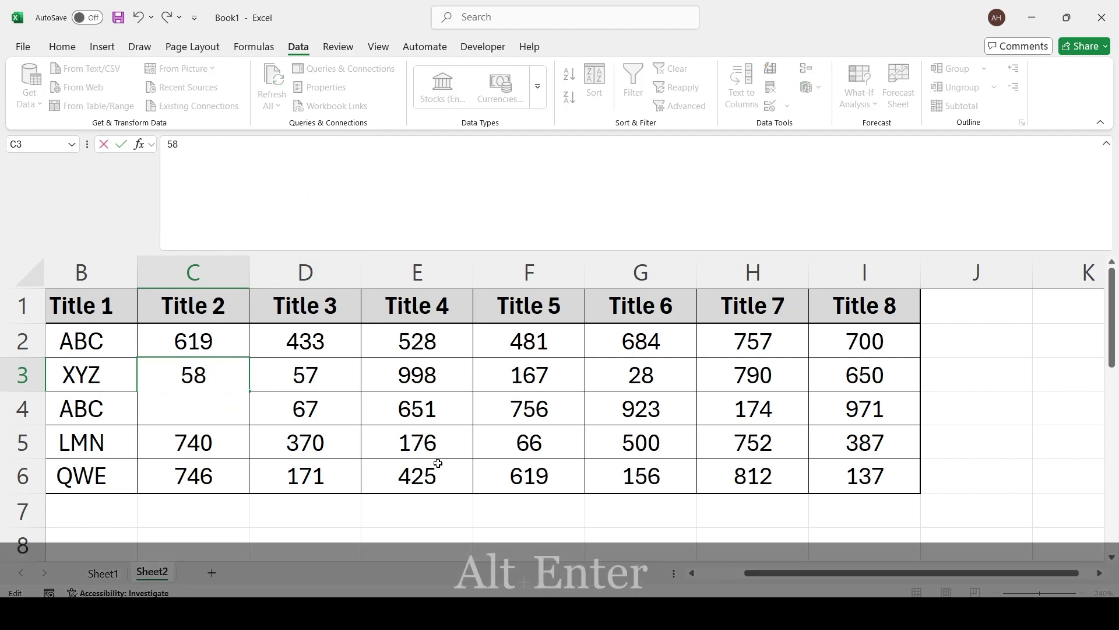
type("as")
key("alt+Return")
type("as")
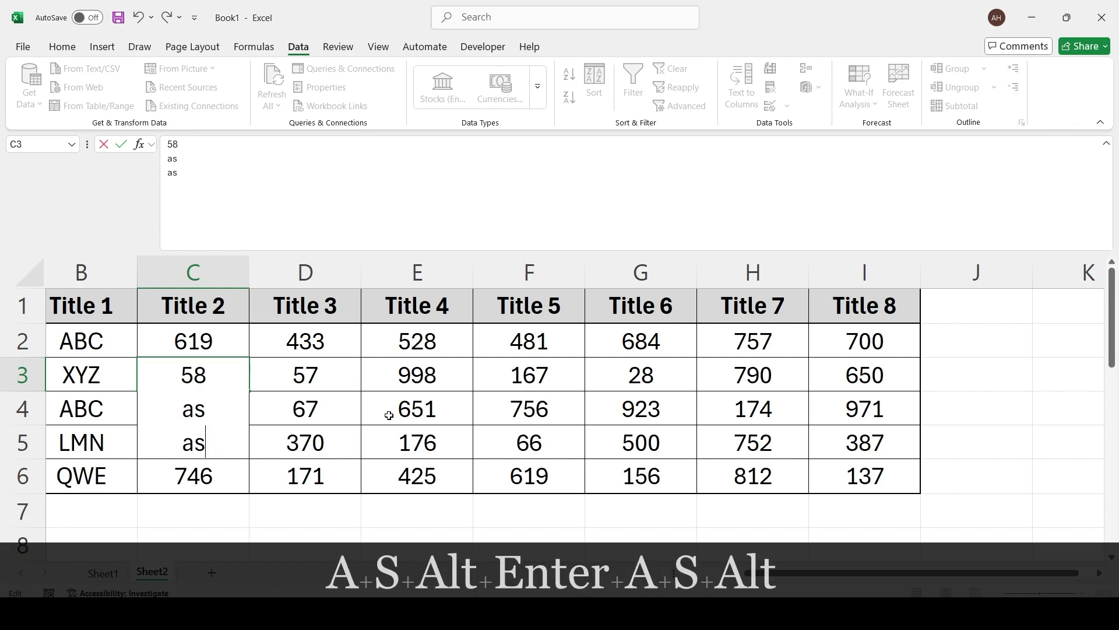
key("alt+Return")
type("as")
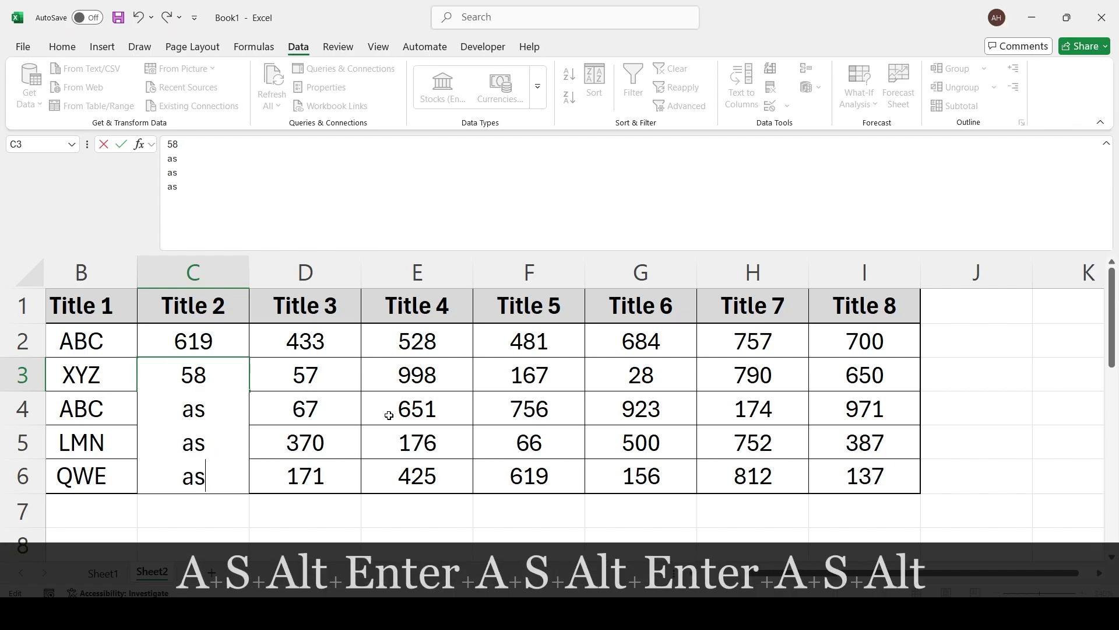
key("alt+Return")
type("asd")
key("alt+Return")
type("a")
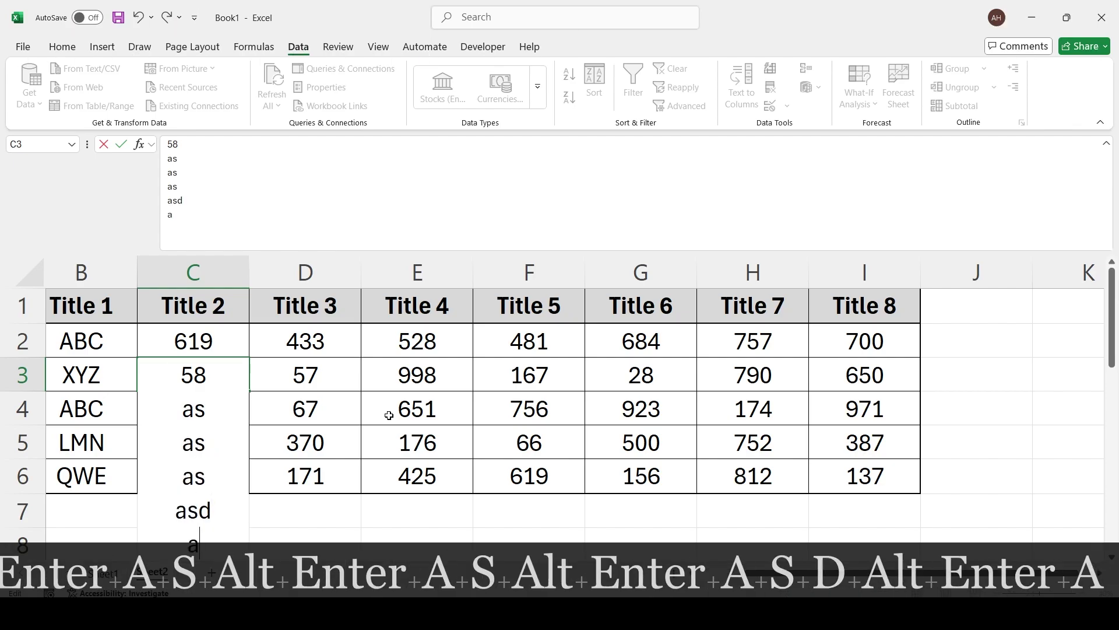
type("sd")
key("alt+Return")
type("sdf")
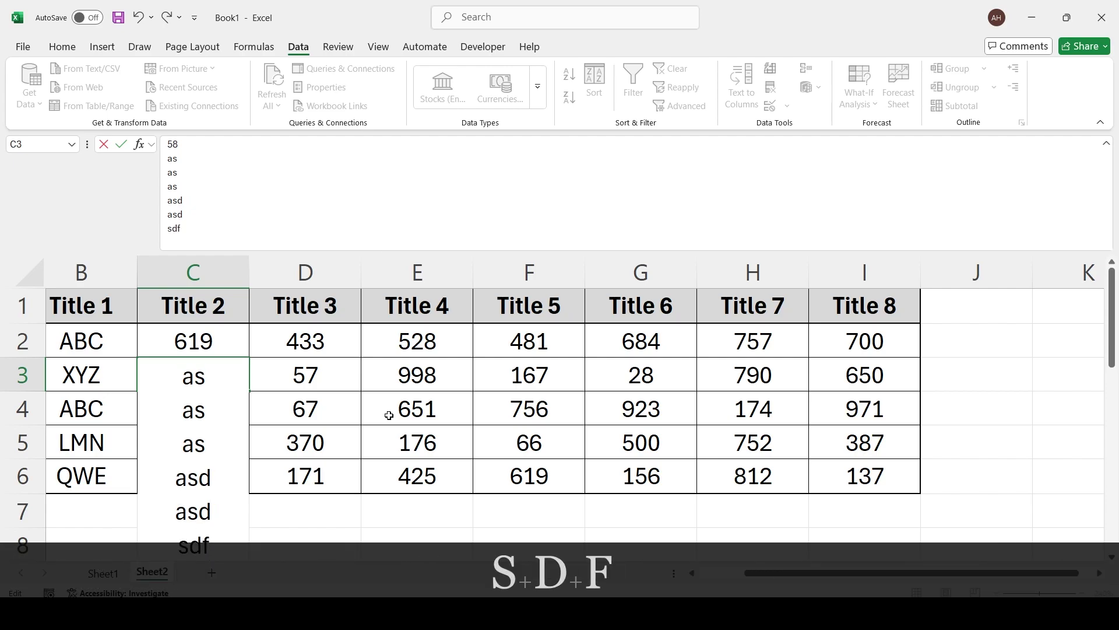
key("Return")
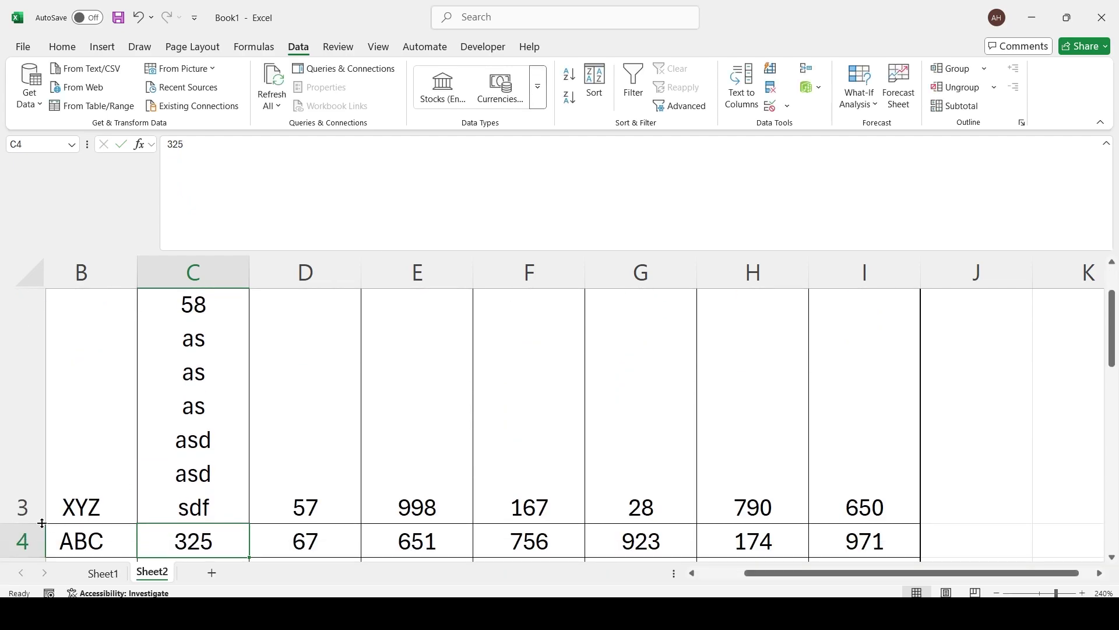
Reduce the height of row 3 to roughly one text line, like the neighbouring table rows
left_click_drag(42, 523, 51, 298)
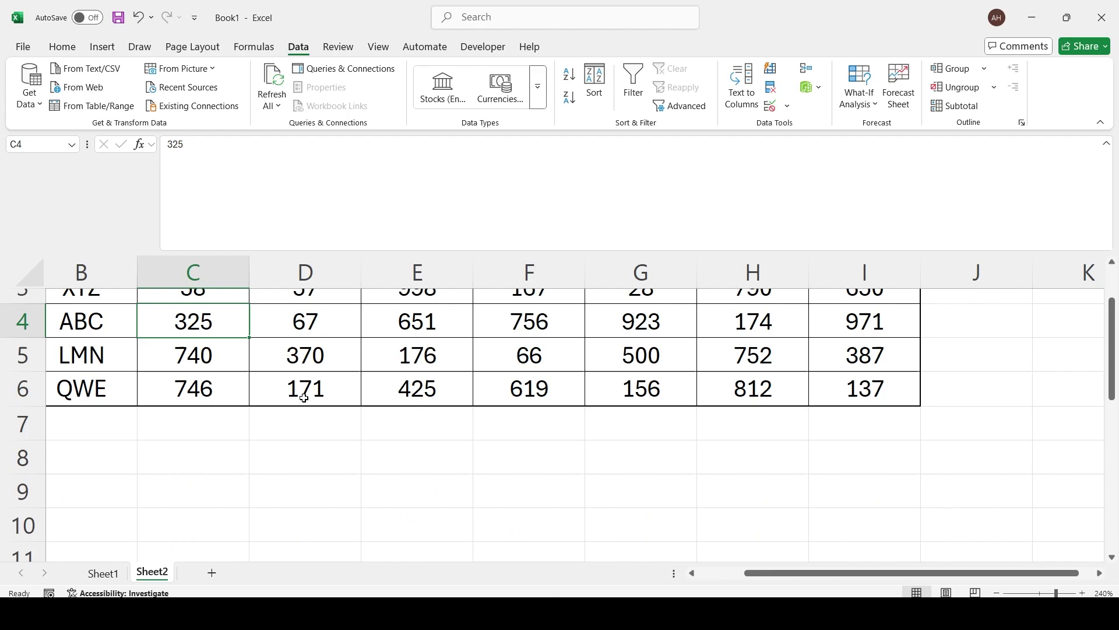
scroll(303, 398, "up", 1)
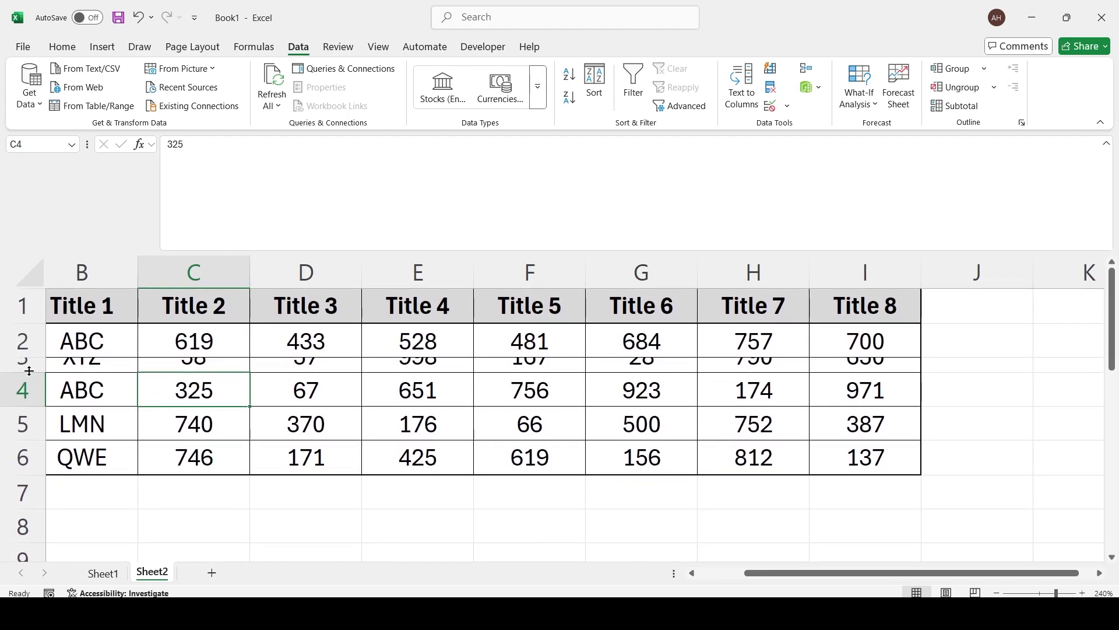
left_click_drag(29, 371, 33, 395)
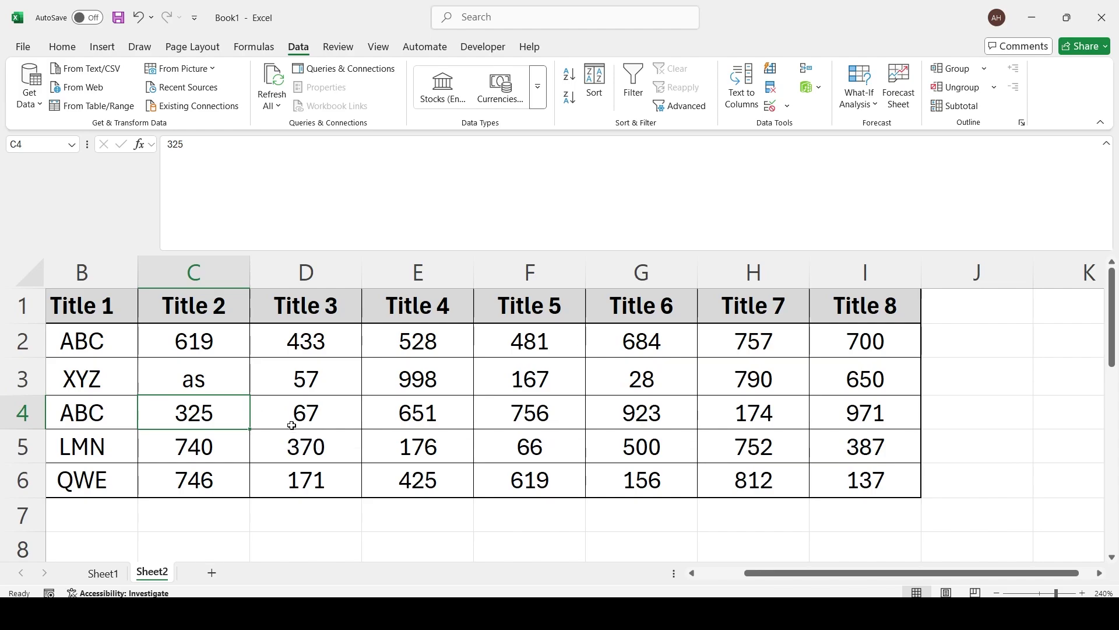
Compare the full multi-line content of cell C3 in the formula bar with that of cell B1, ending on C3
left_click(207, 378)
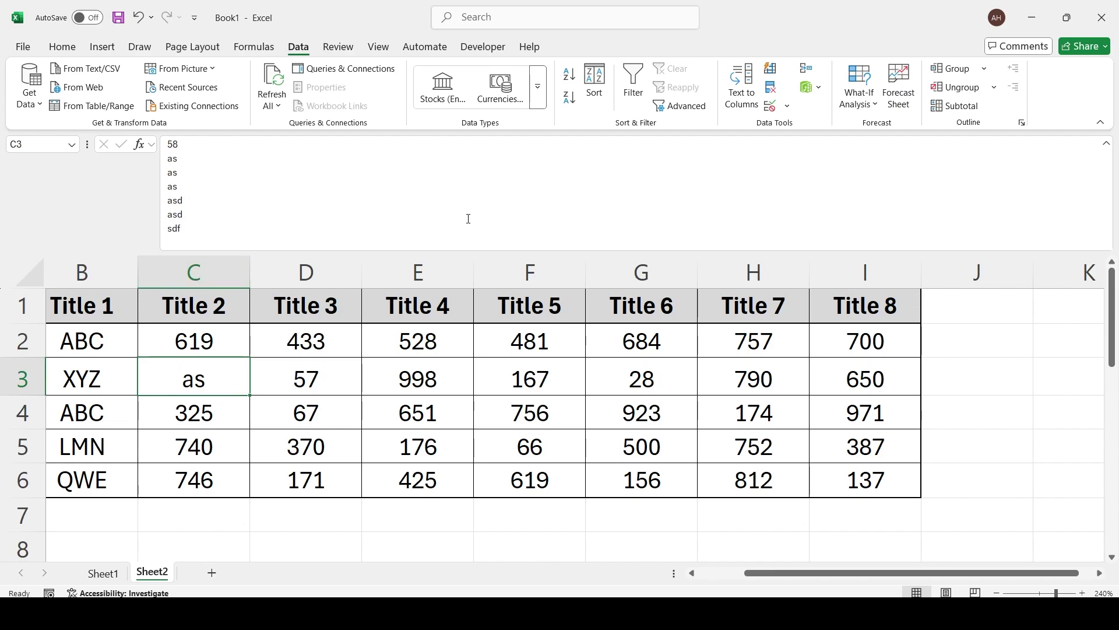
key("Left")
key("Up")
key("Up")
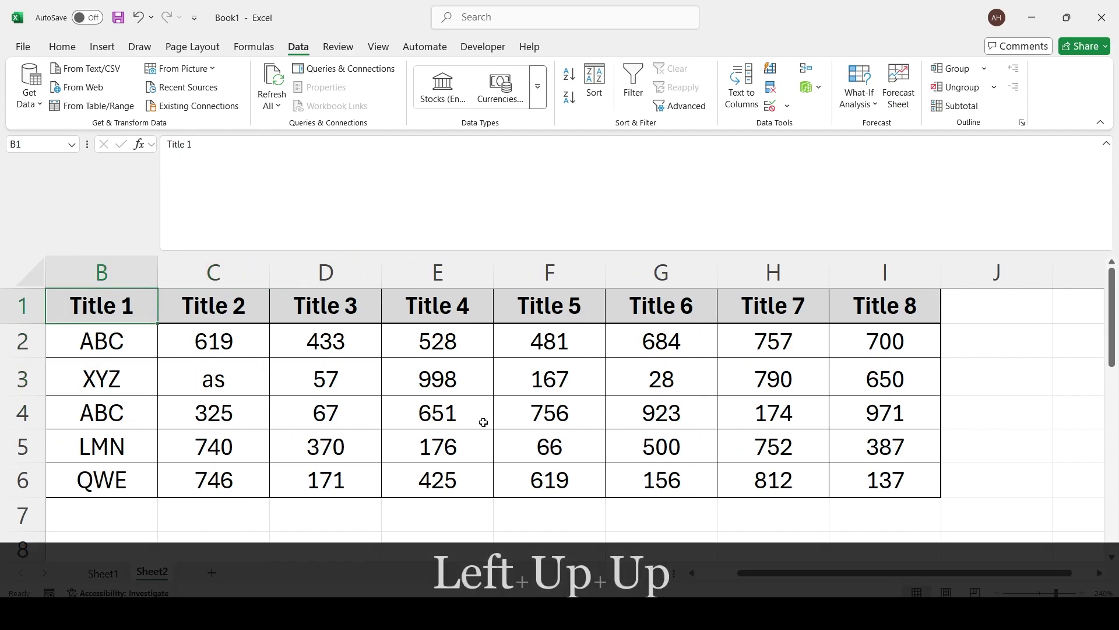
key("Right")
key("Down")
key("Down")
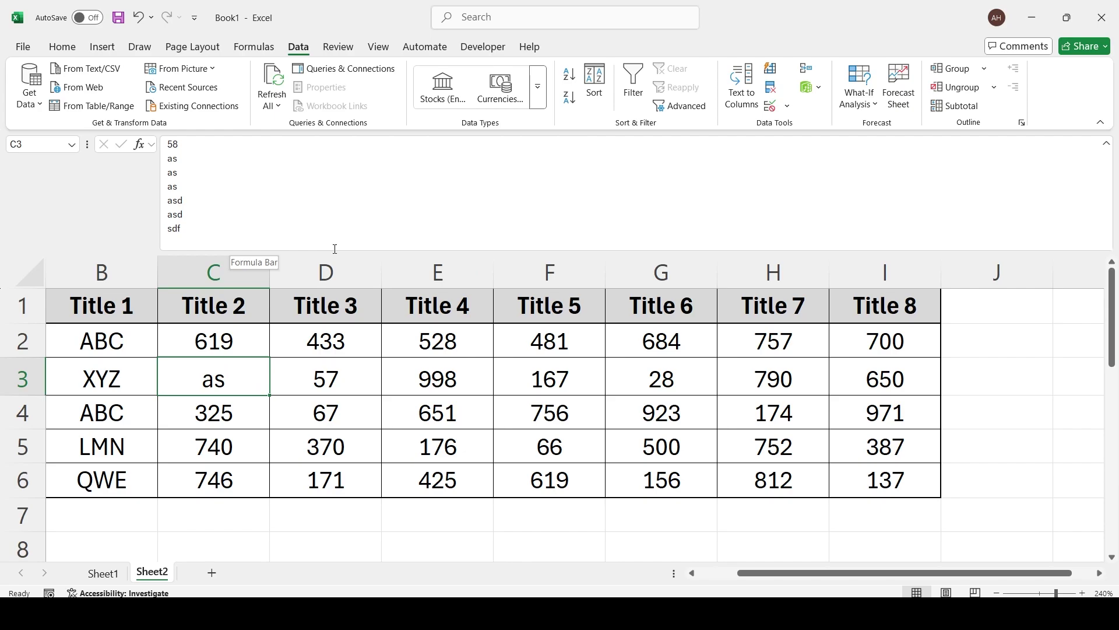
key("ctrl+z")
scroll(269, 386, "down", 1)
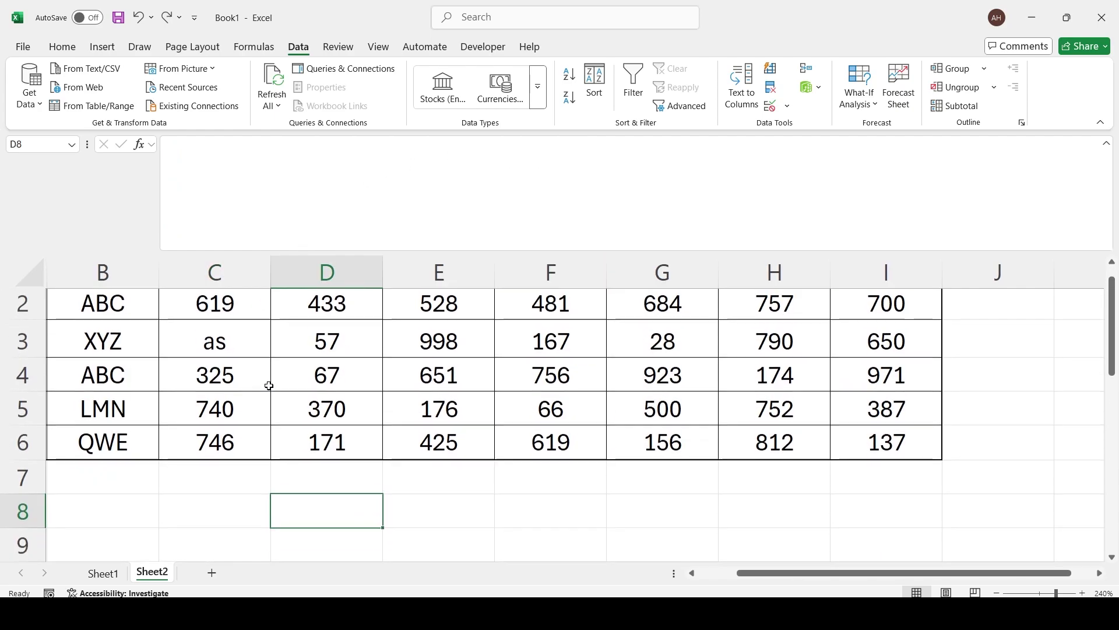
scroll(269, 386, "down", 2)
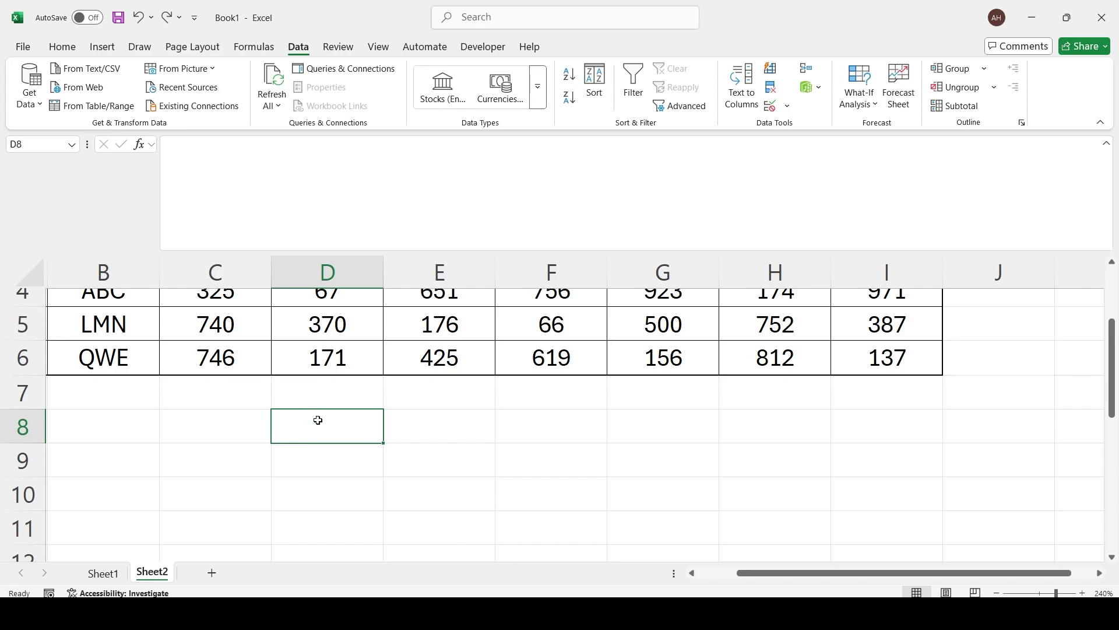
left_click(317, 420)
type("asdnaskdal")
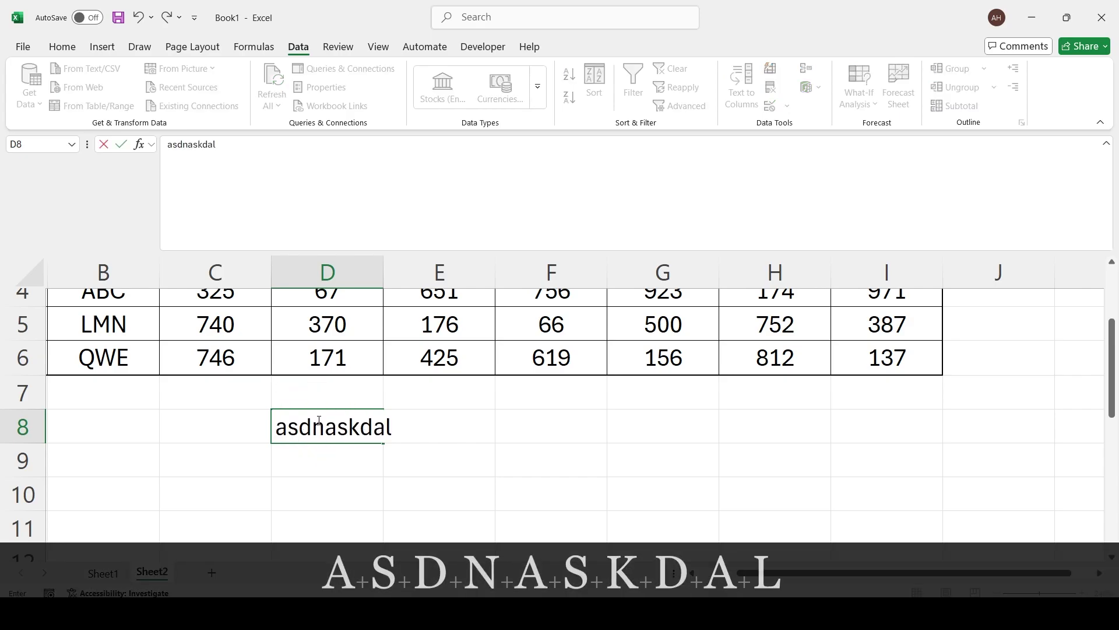
key("BackSpace")
key("BackSpace")
key("BackSpace")
key("BackSpace")
key("BackSpace")
key("BackSpace")
key("BackSpace")
key("BackSpace")
key("BackSpace")
key("BackSpace")
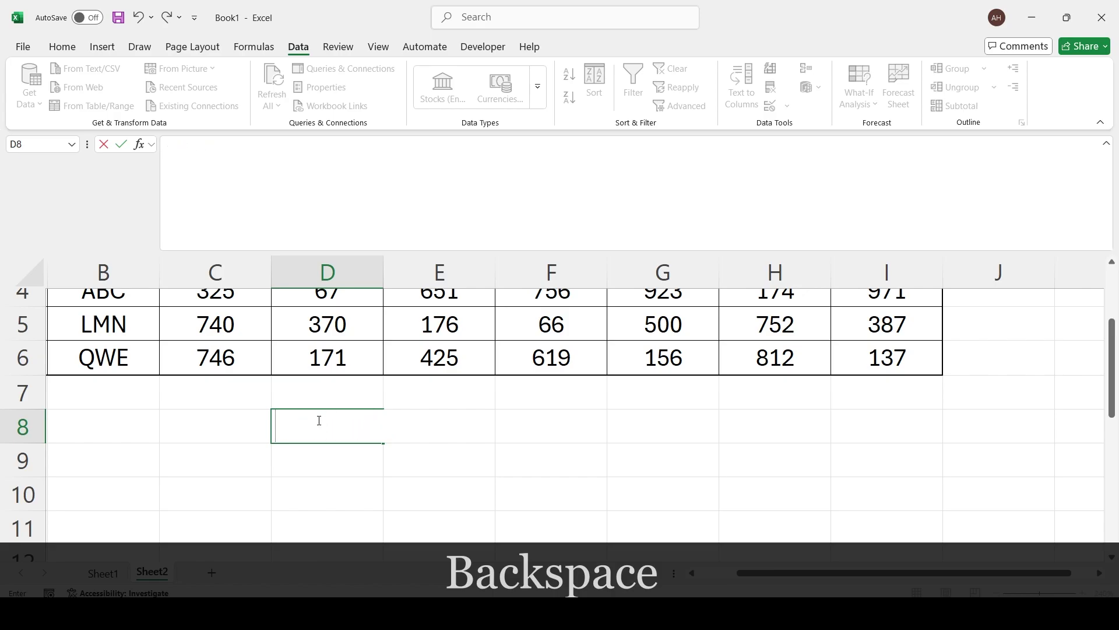
Write two lines of text in cell C8 through the formula bar: msdmlkdsa sldcmdklckladscmnlkasdmcklasmclkmc and sdnkjsdnca
left_click(252, 420)
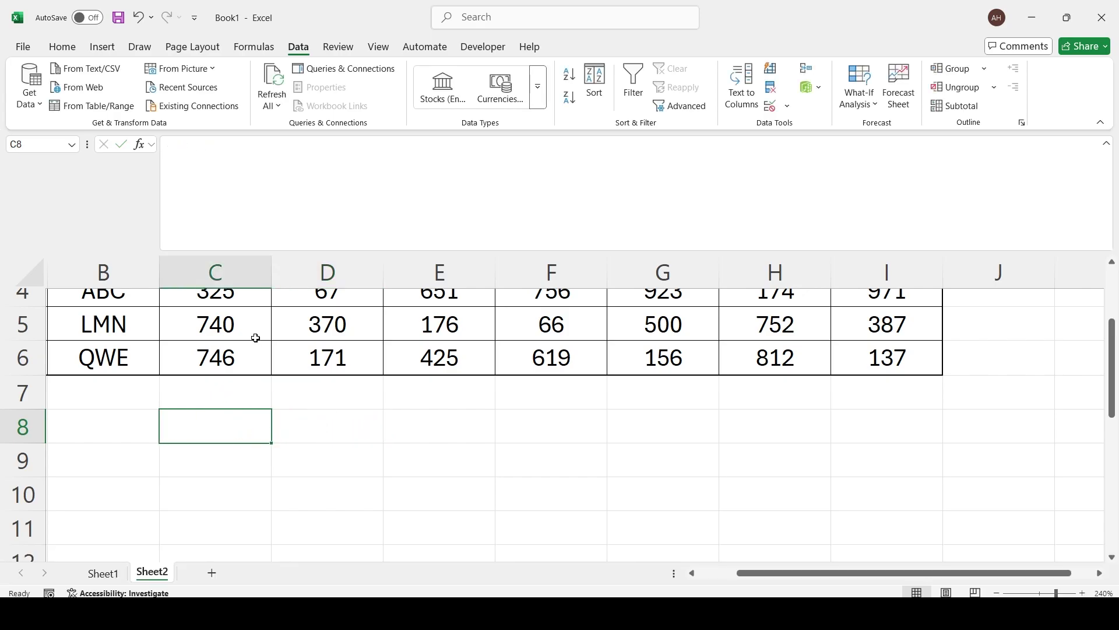
left_click(265, 155)
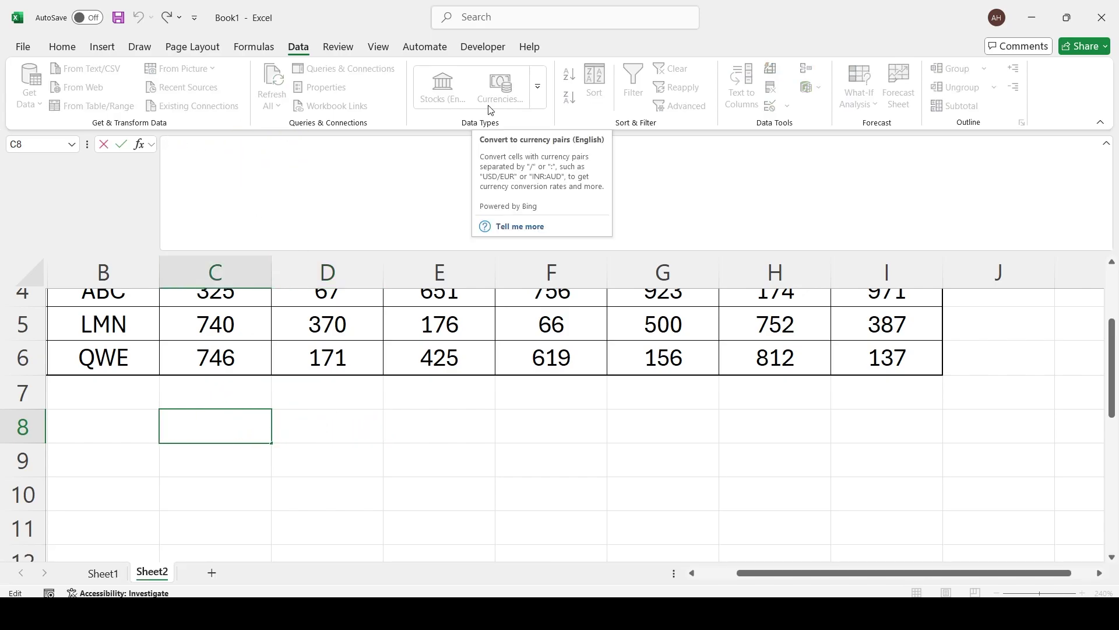
type("msdmlkdsa sldcmdklckla")
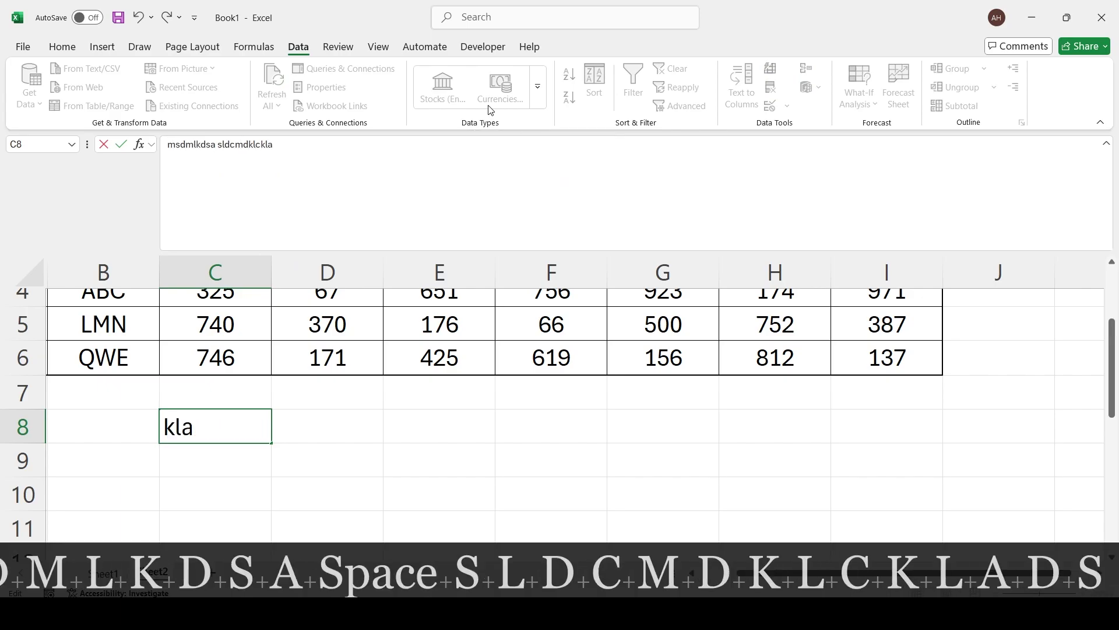
type("dscmnlkasdmcklasmclkmc")
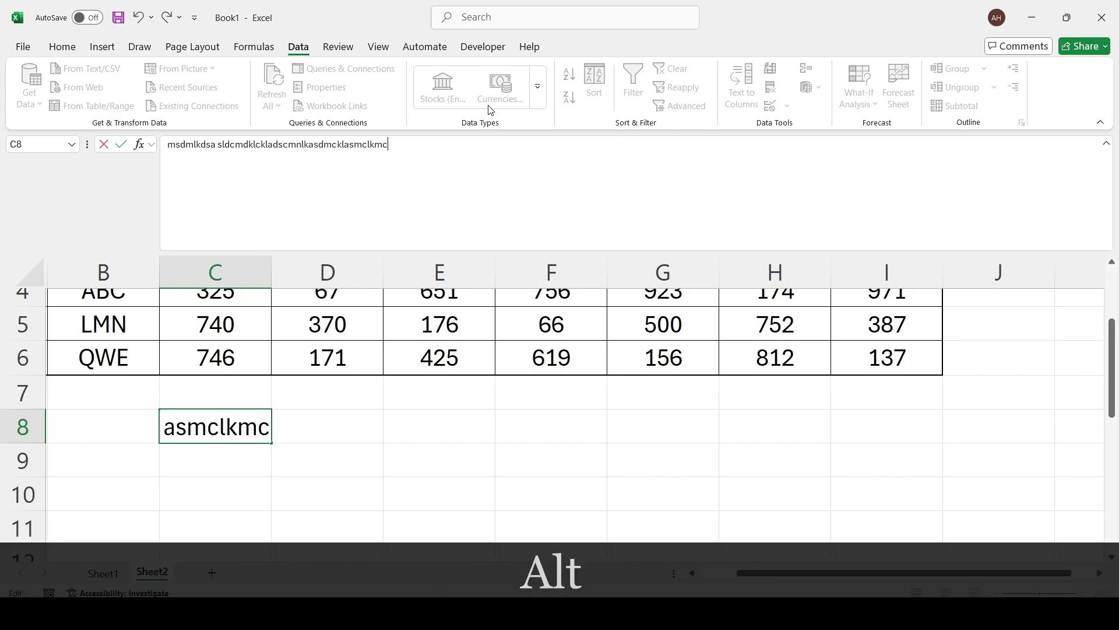
key("alt+Return")
type("sdnkjsdnca")
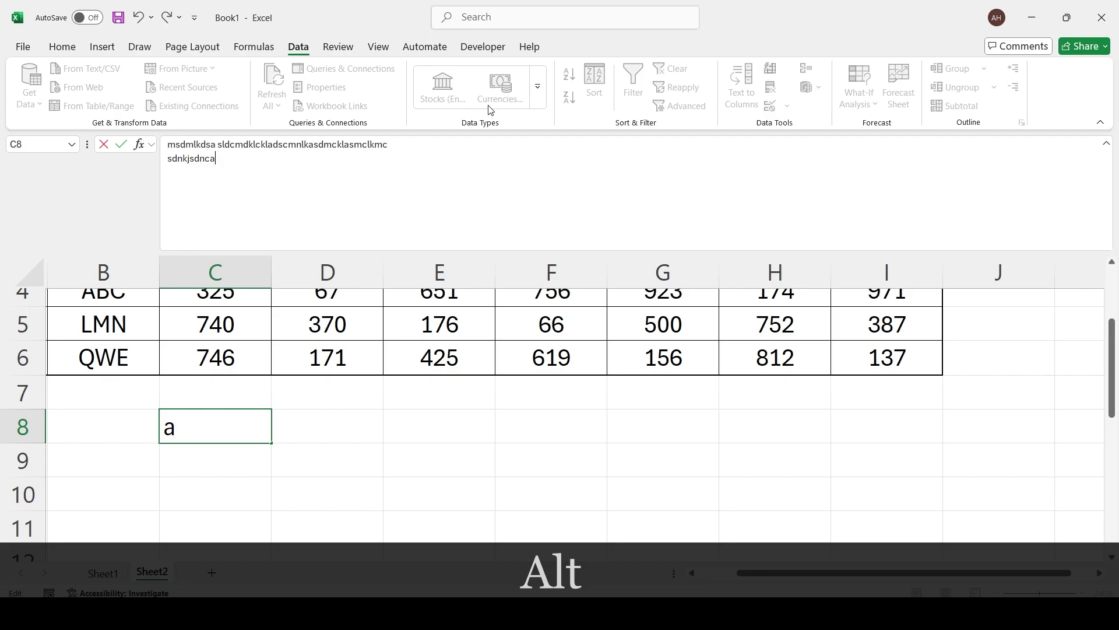
Leave two blank lines in cell C8's text, add the lines sdjnsadncklds and sdnksdn, and start one more line
key("alt+Return")
key("alt+Return")
key("alt+Return")
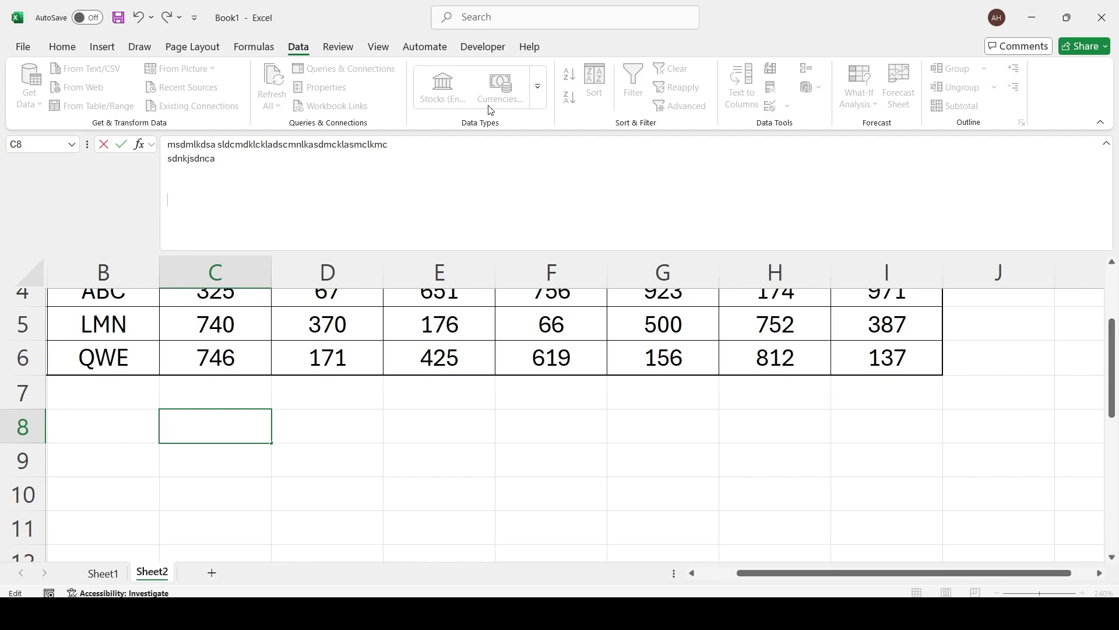
type("sdjnsadncklds")
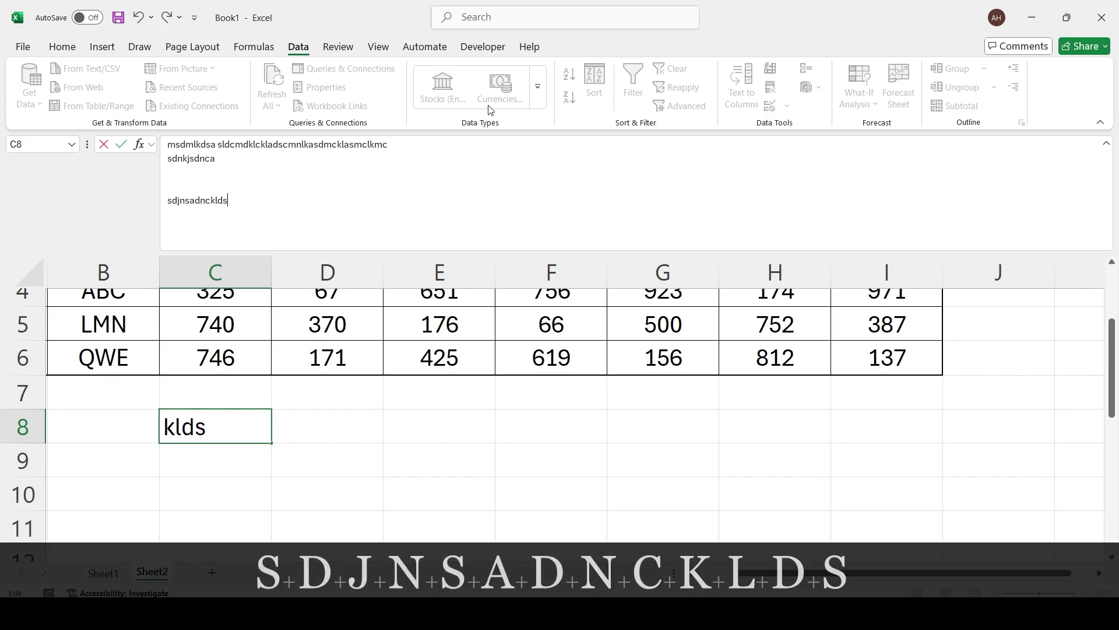
key("alt+Return")
type("sdnksdn")
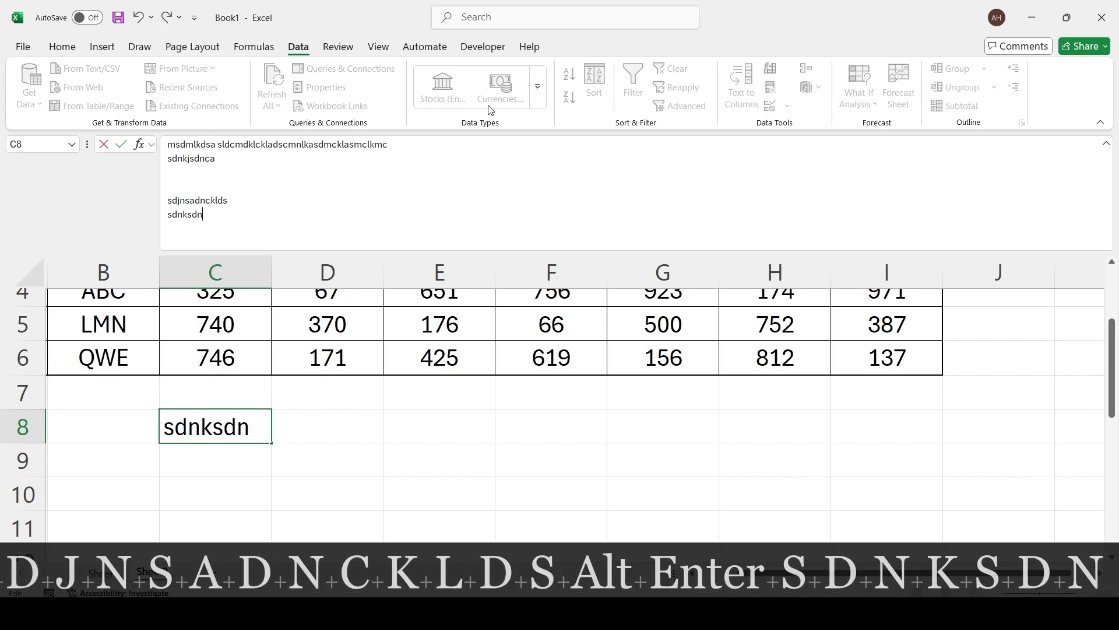
key("alt+Return")
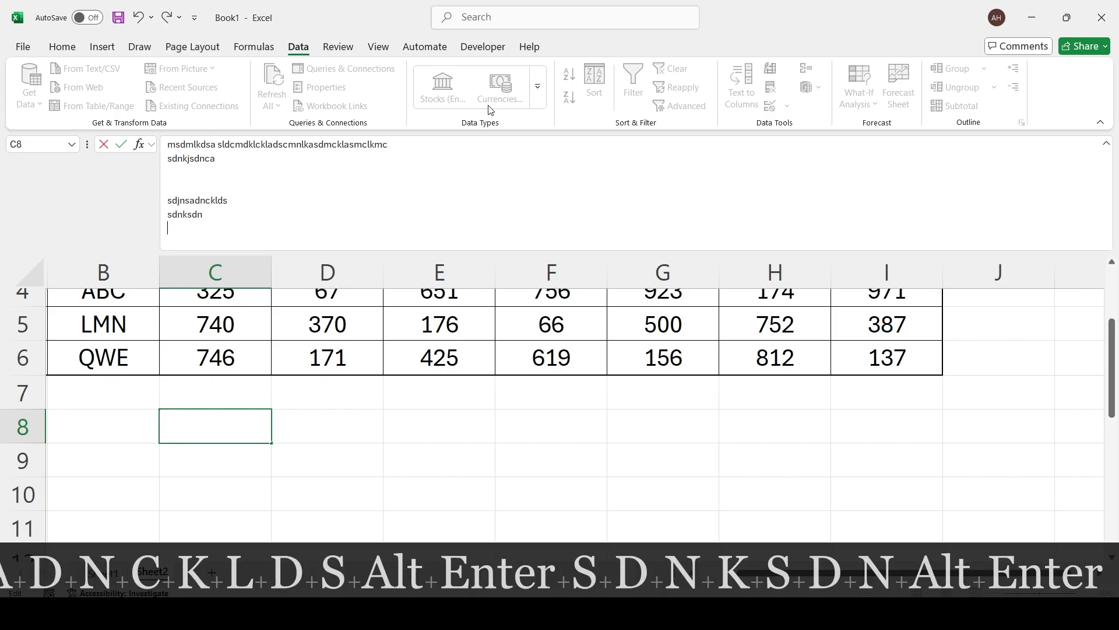